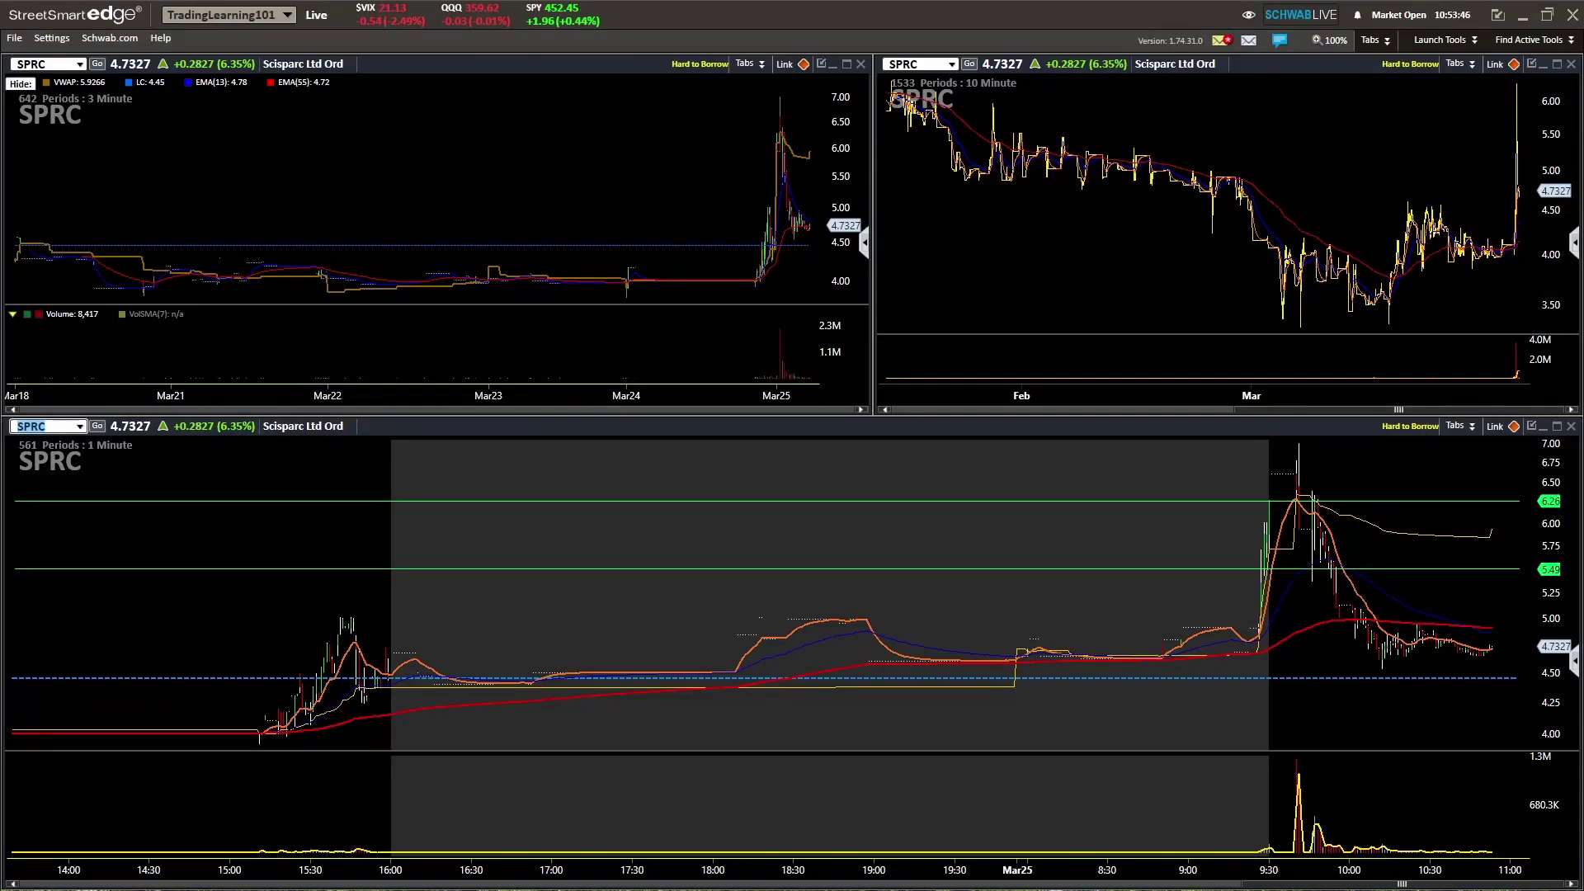
Maximize the bottom 1-minute SPRC chart and scroll-zoom its time axis to span Mar 18–25
{"action": "double_click", "coordinate": [650, 428]}
{"action": "scroll", "coordinate": [473, 703], "scroll_direction": "down", "scroll_amount": 5}
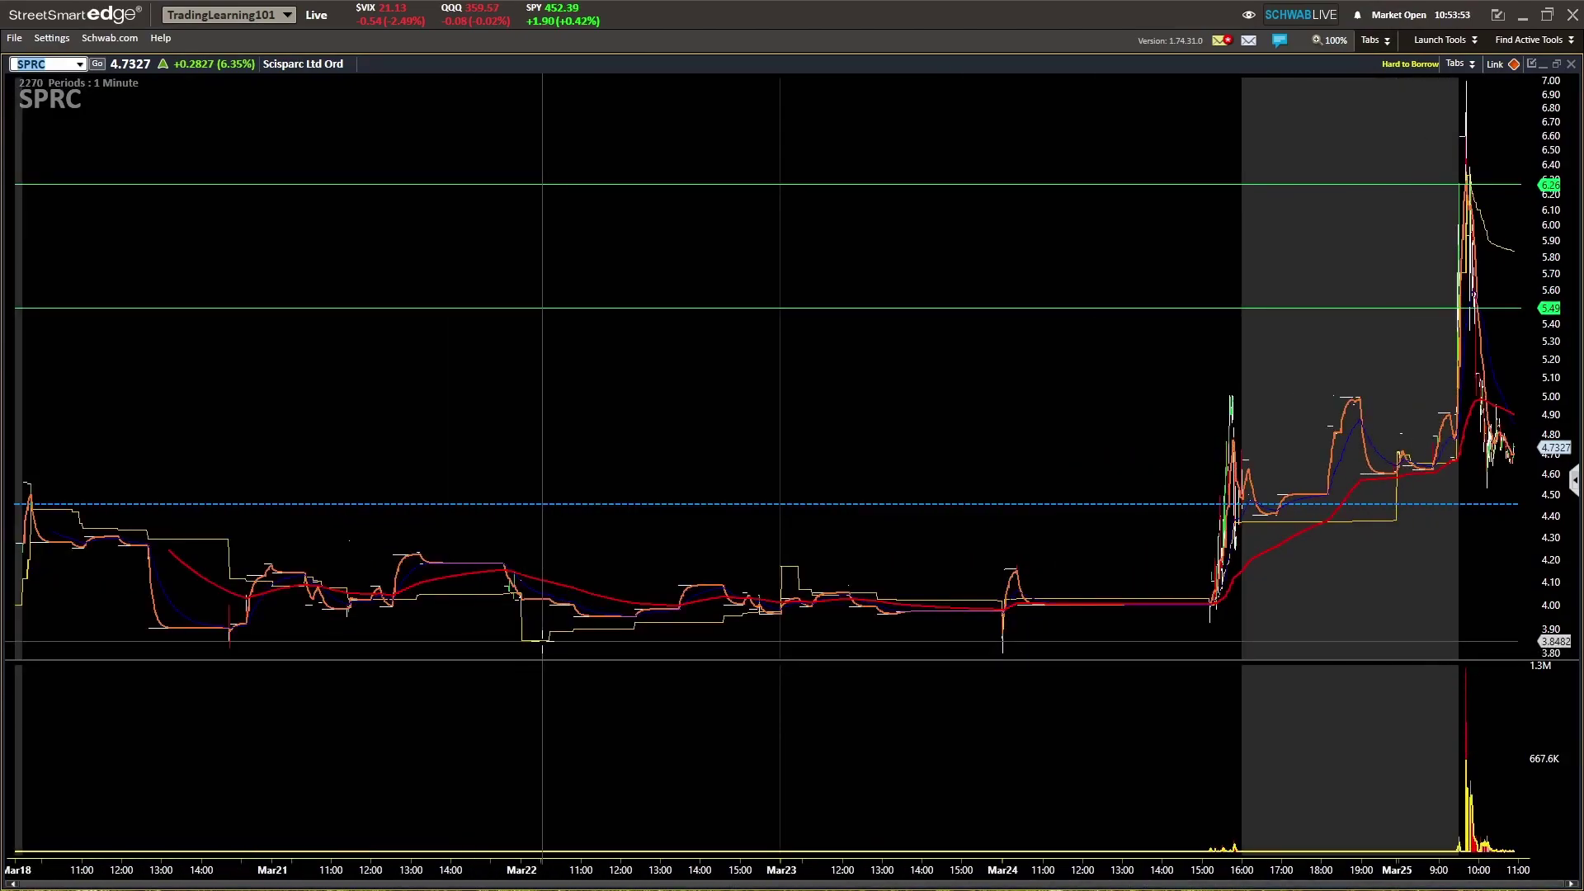
{"action": "scroll", "coordinate": [796, 557], "scroll_direction": "up", "scroll_amount": 5}
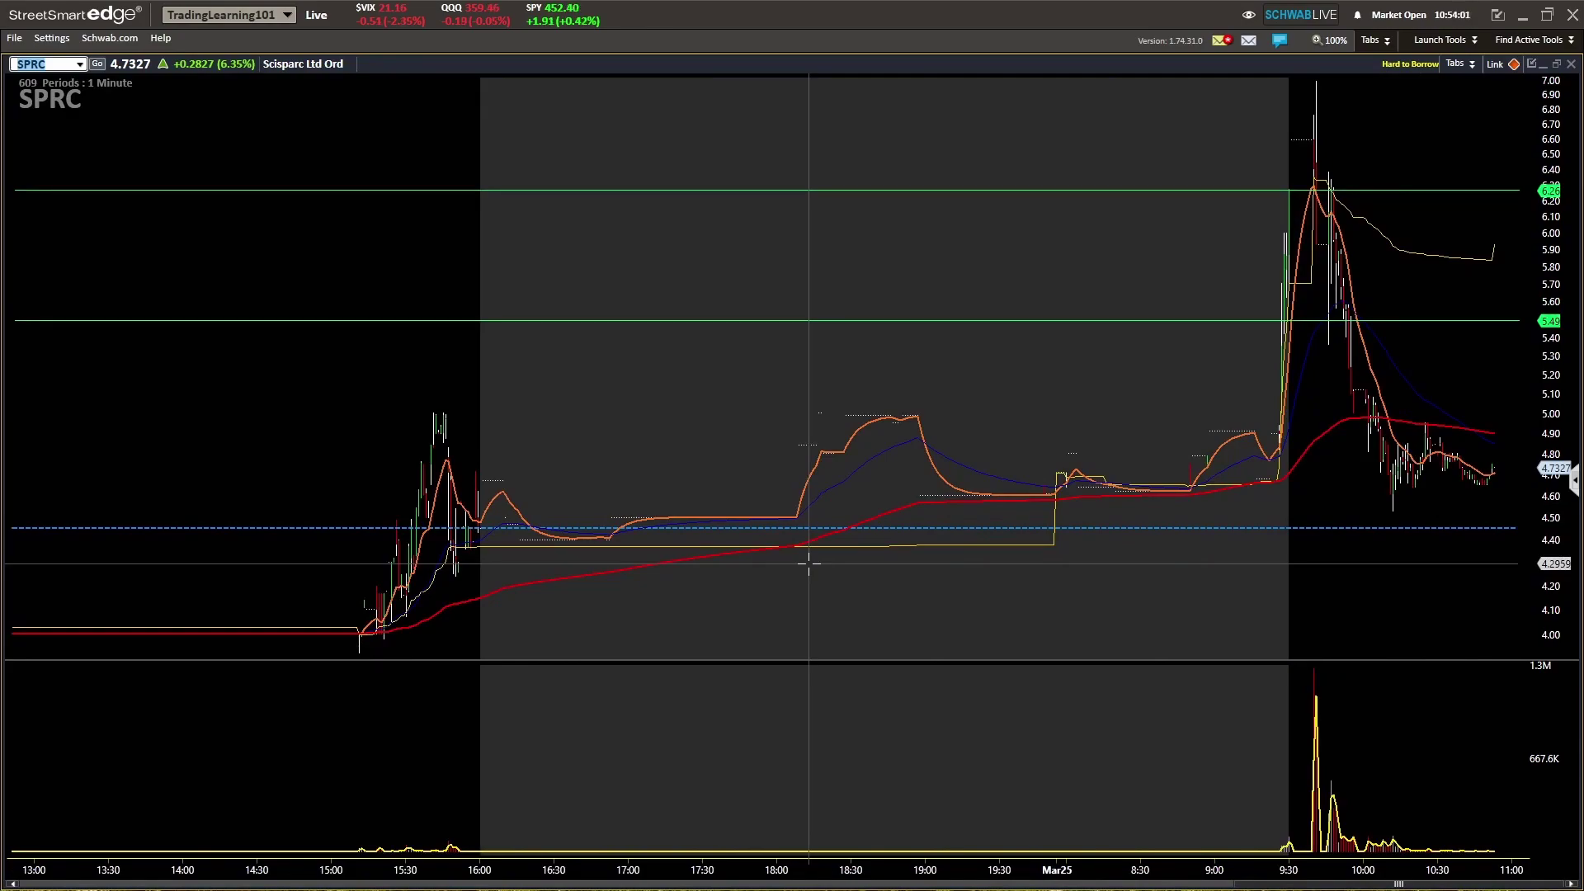
{"action": "scroll", "coordinate": [796, 564], "scroll_direction": "down", "scroll_amount": 5}
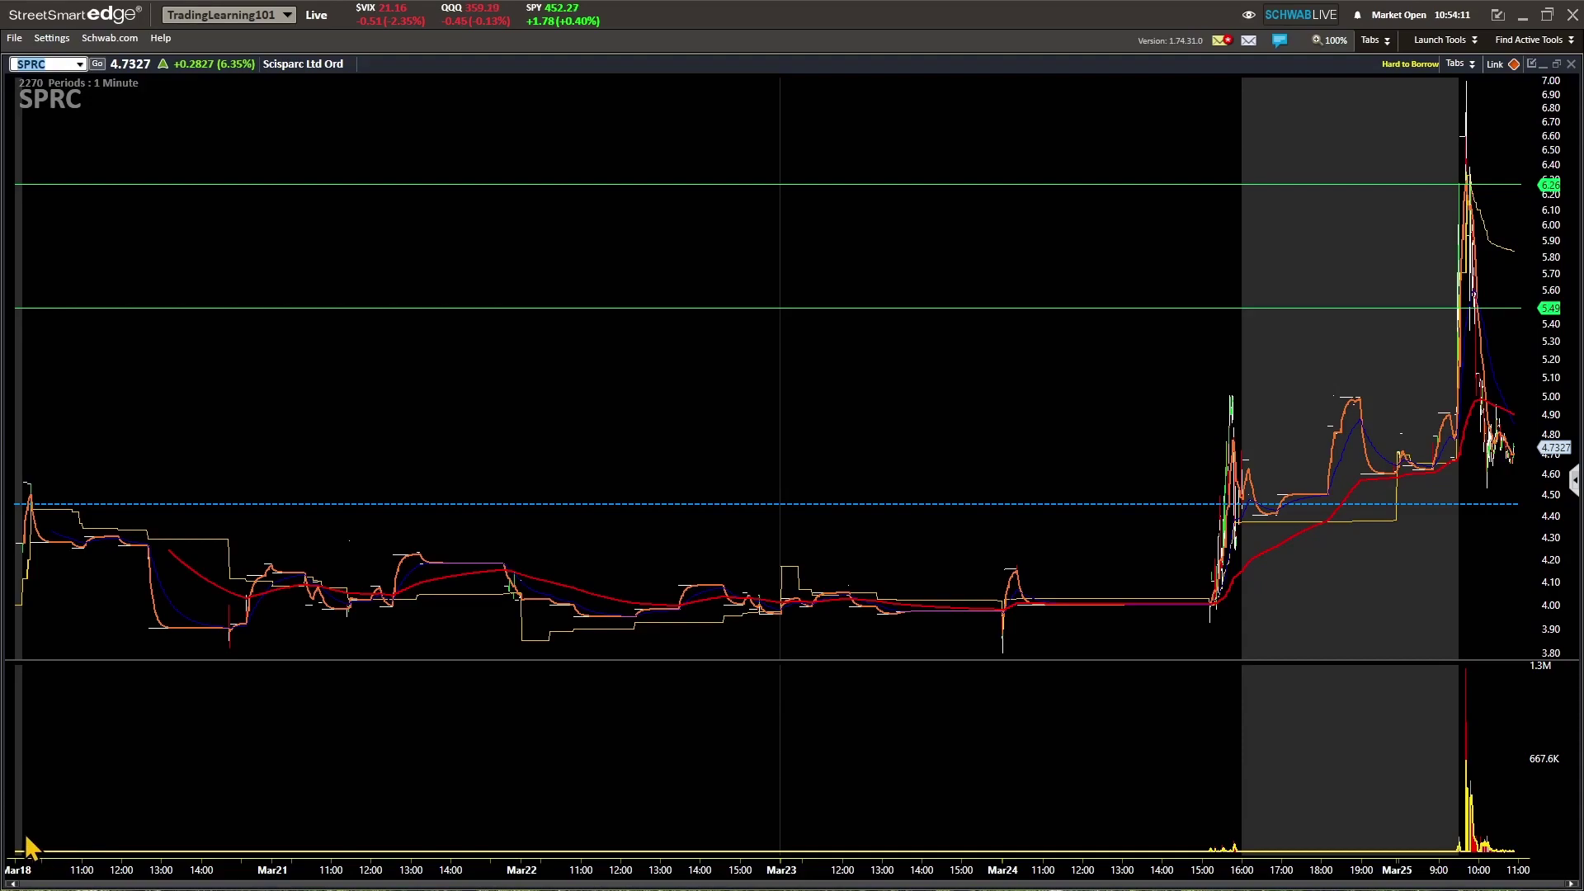
{"action": "mouse_move", "coordinate": [23, 832]}
{"action": "left_mouse_down"}
{"action": "mouse_move", "coordinate": [113, 856]}
{"action": "mouse_move", "coordinate": [709, 840]}
{"action": "mouse_move", "coordinate": [798, 859]}
{"action": "mouse_move", "coordinate": [1102, 868]}
{"action": "left_mouse_up"}
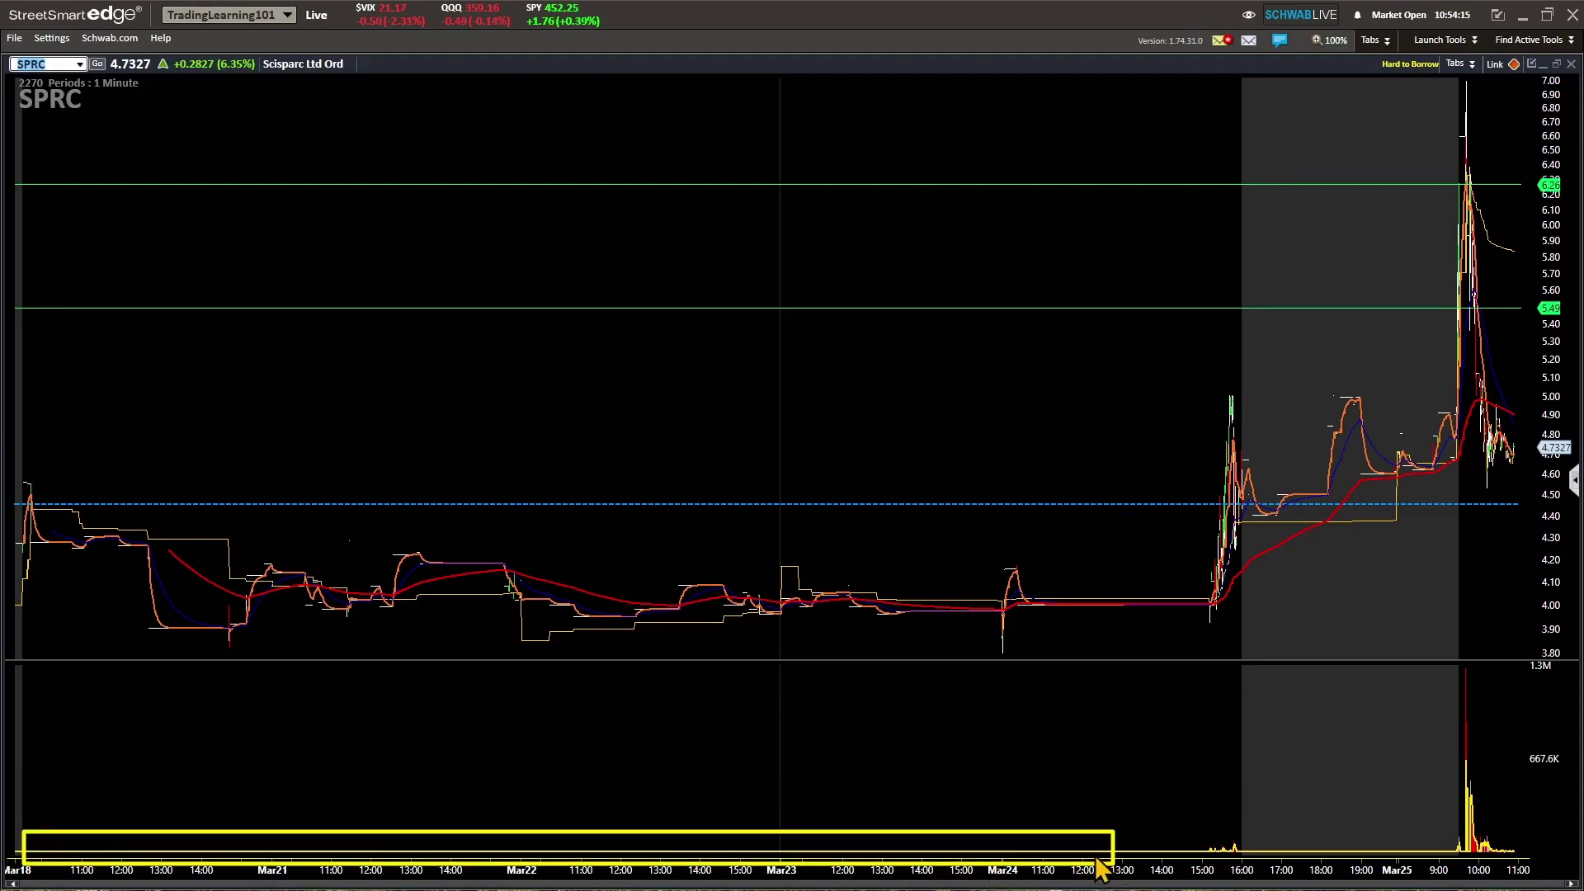
{"action": "mouse_move", "coordinate": [9, 491]}
{"action": "left_mouse_down"}
{"action": "mouse_move", "coordinate": [230, 599]}
{"action": "mouse_move", "coordinate": [854, 681]}
{"action": "mouse_move", "coordinate": [1014, 682]}
{"action": "mouse_move", "coordinate": [1008, 670]}
{"action": "left_mouse_up"}
{"action": "key", "text": "Escape"}
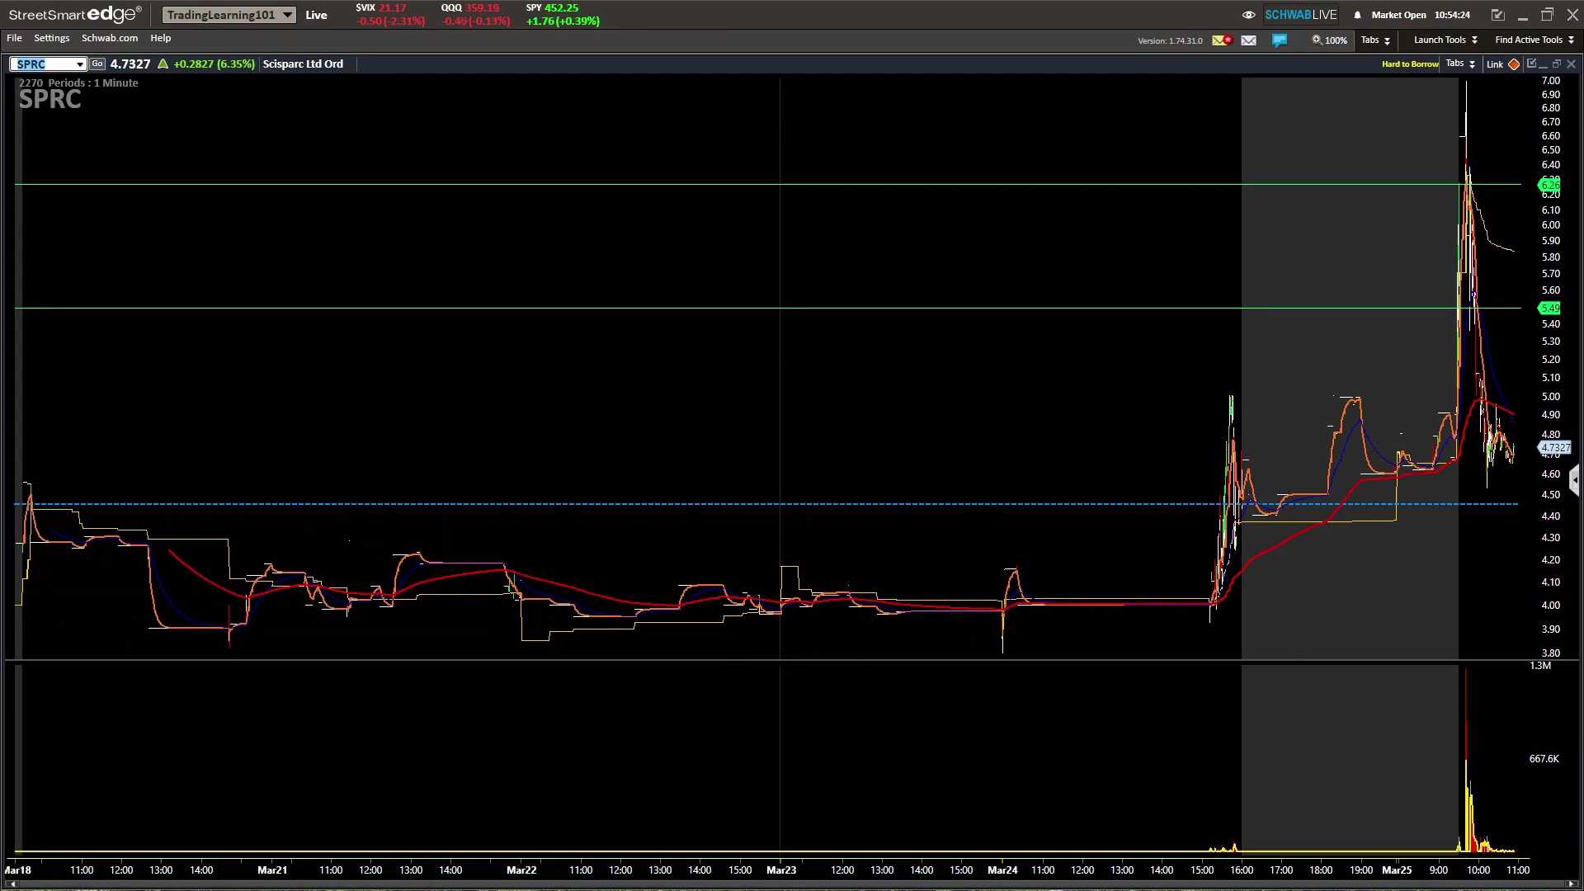
{"action": "scroll", "coordinate": [1076, 671], "scroll_direction": "up", "scroll_amount": 3}
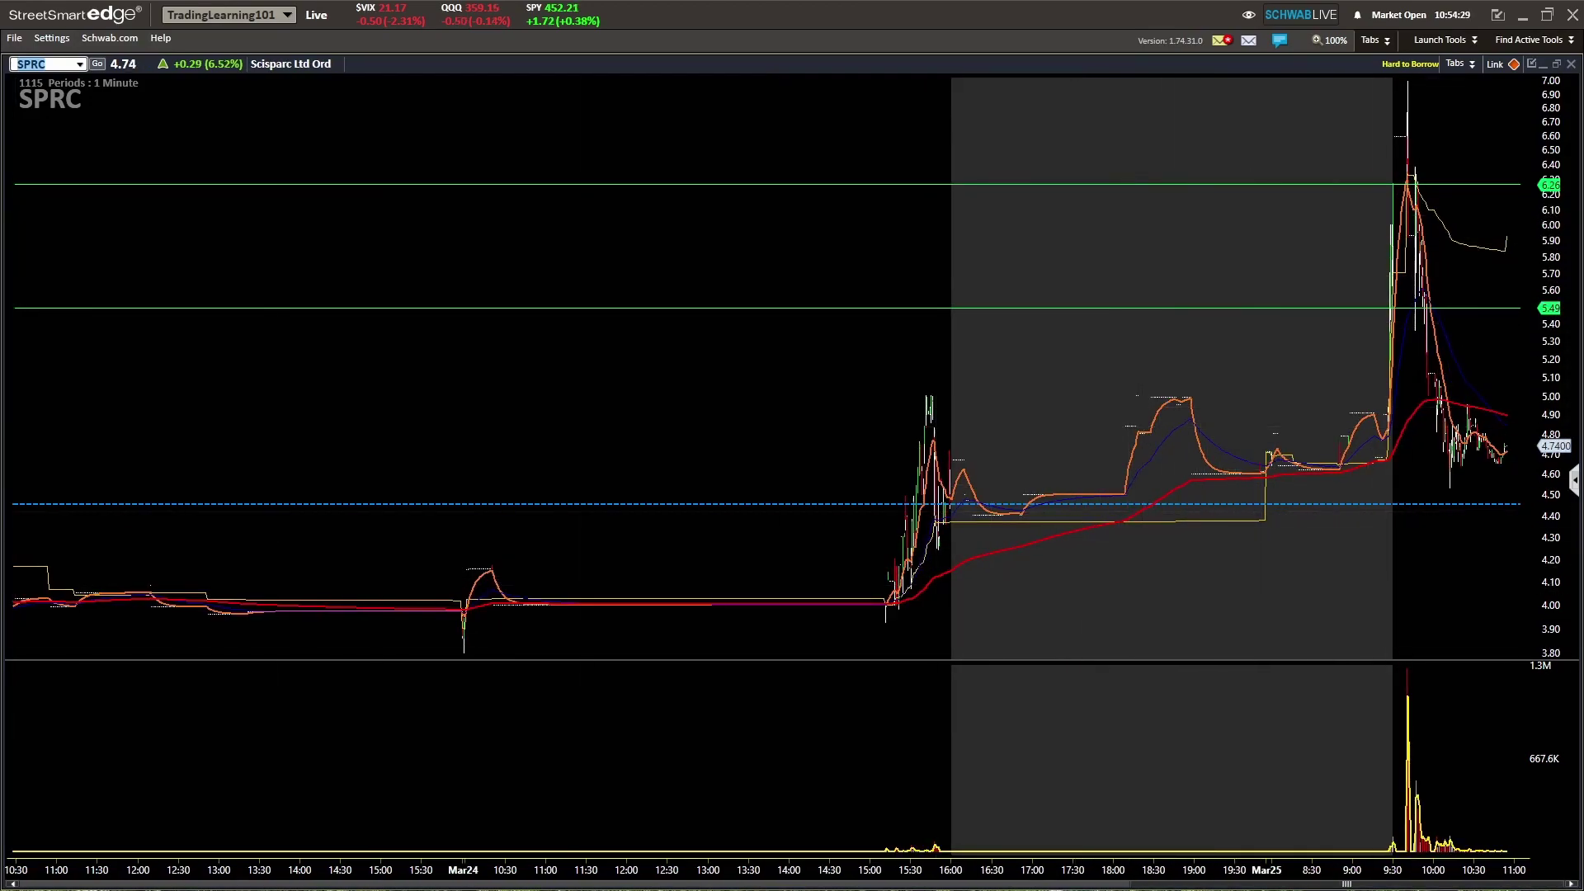
{"action": "left_click_drag", "start_coordinate": [949, 88], "coordinate": [1073, 237]}
{"action": "mouse_move", "coordinate": [1130, 295]}
{"action": "left_mouse_down"}
{"action": "mouse_move", "coordinate": [1379, 528]}
{"action": "mouse_move", "coordinate": [1404, 665]}
{"action": "left_mouse_up"}
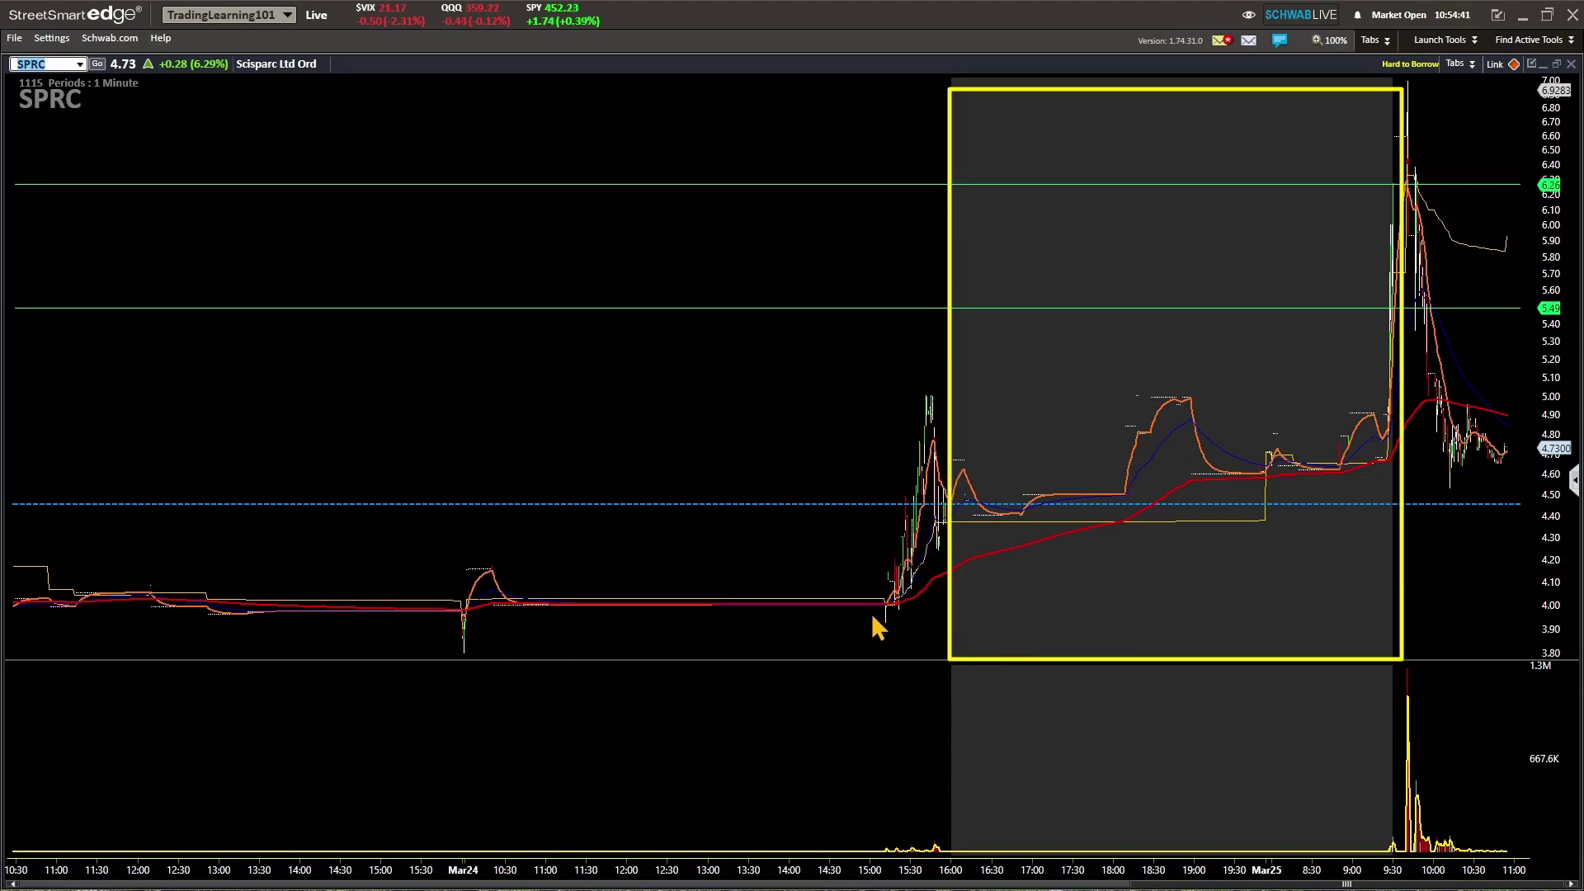
{"action": "mouse_move", "coordinate": [456, 589]}
{"action": "left_mouse_down"}
{"action": "mouse_move", "coordinate": [529, 614]}
{"action": "mouse_move", "coordinate": [815, 636]}
{"action": "mouse_move", "coordinate": [884, 622]}
{"action": "left_mouse_up"}
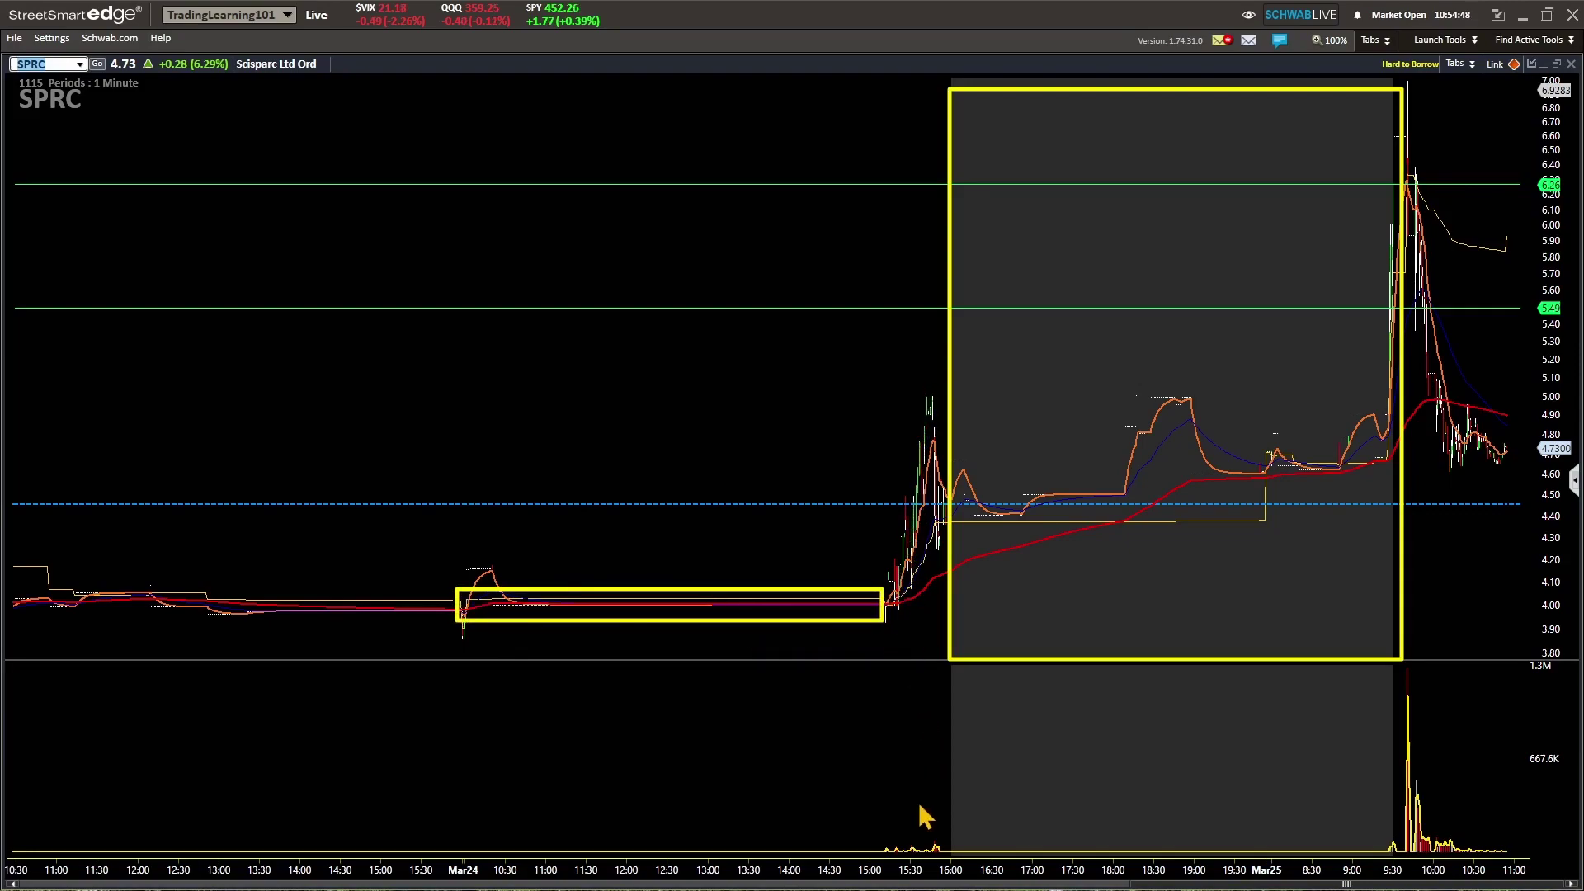
{"action": "left_click_drag", "start_coordinate": [876, 841], "coordinate": [955, 855]}
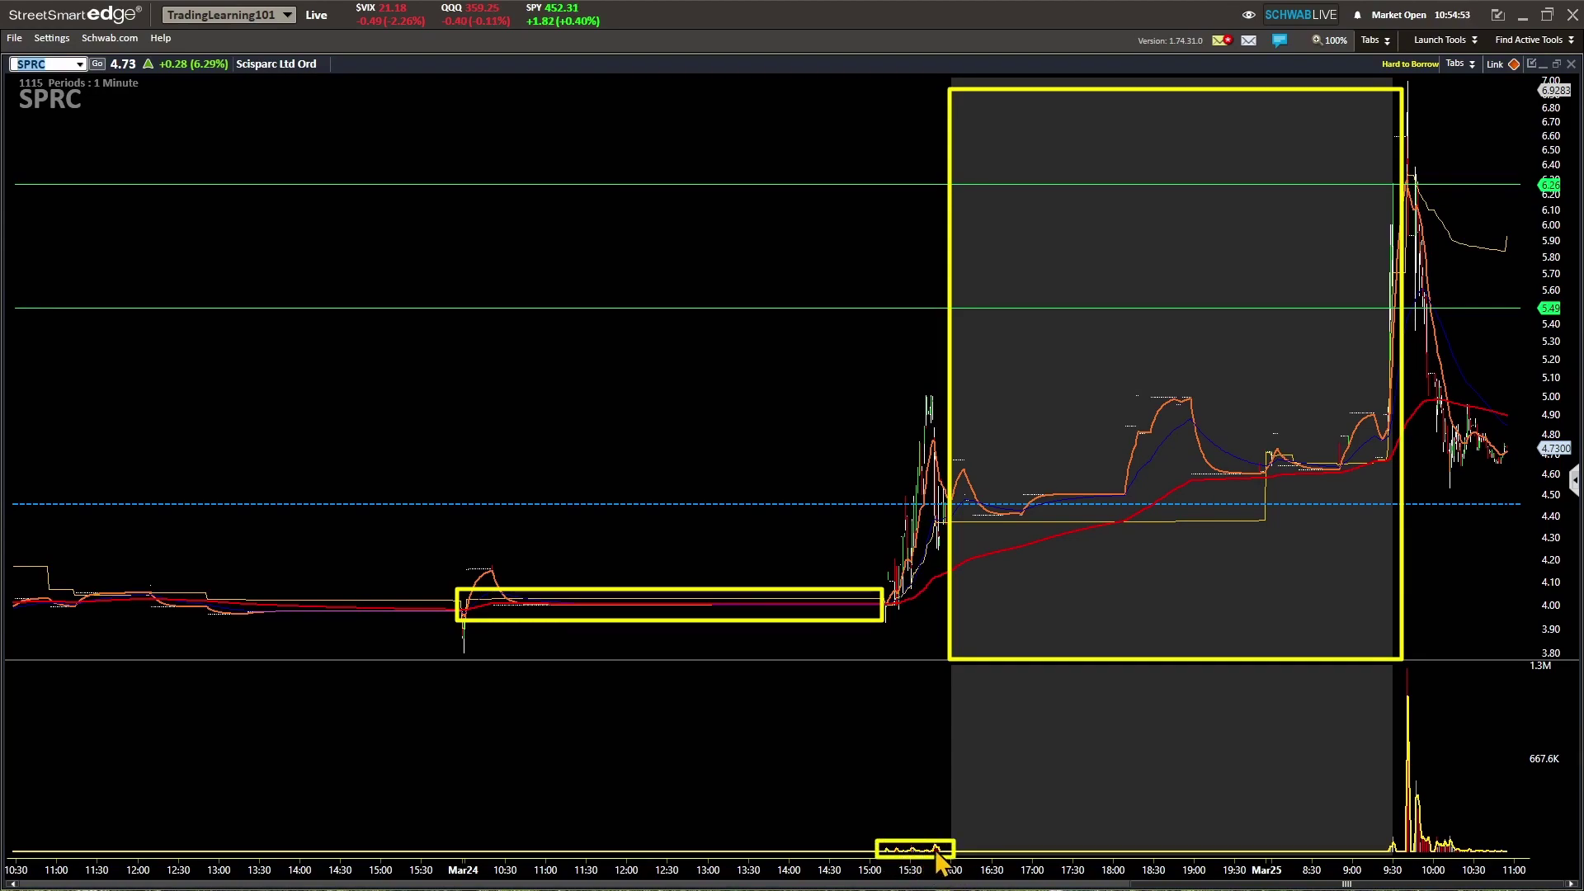
{"action": "key", "text": "Escape"}
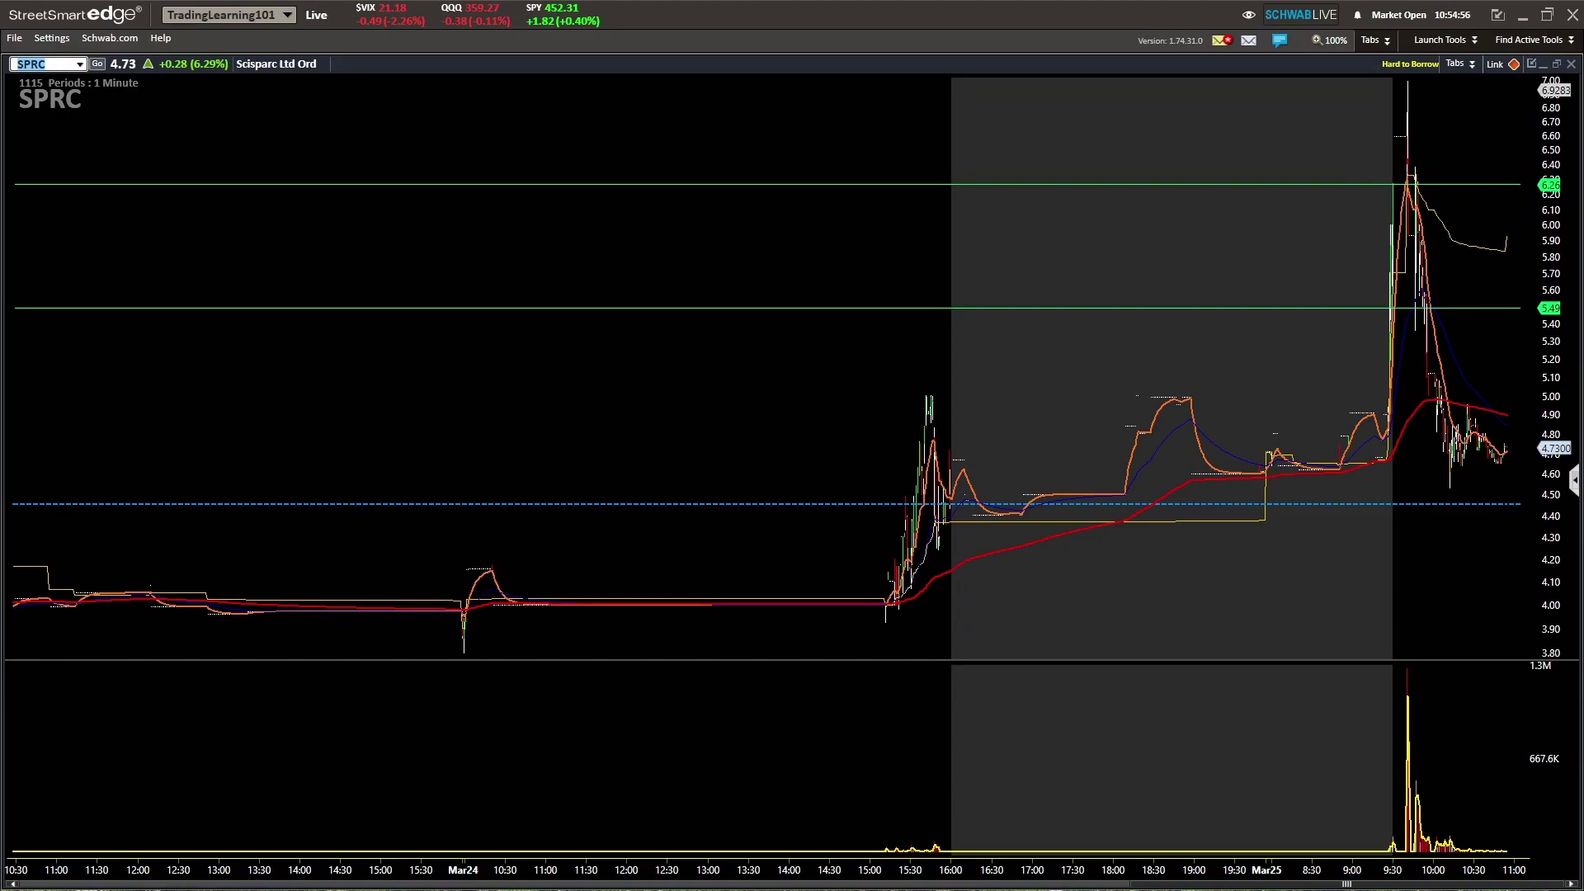
Zoom the SPRC chart into the 15:10–16:00 afternoon run-up, then scroll the time axis
{"action": "right_click", "coordinate": [289, 519]}
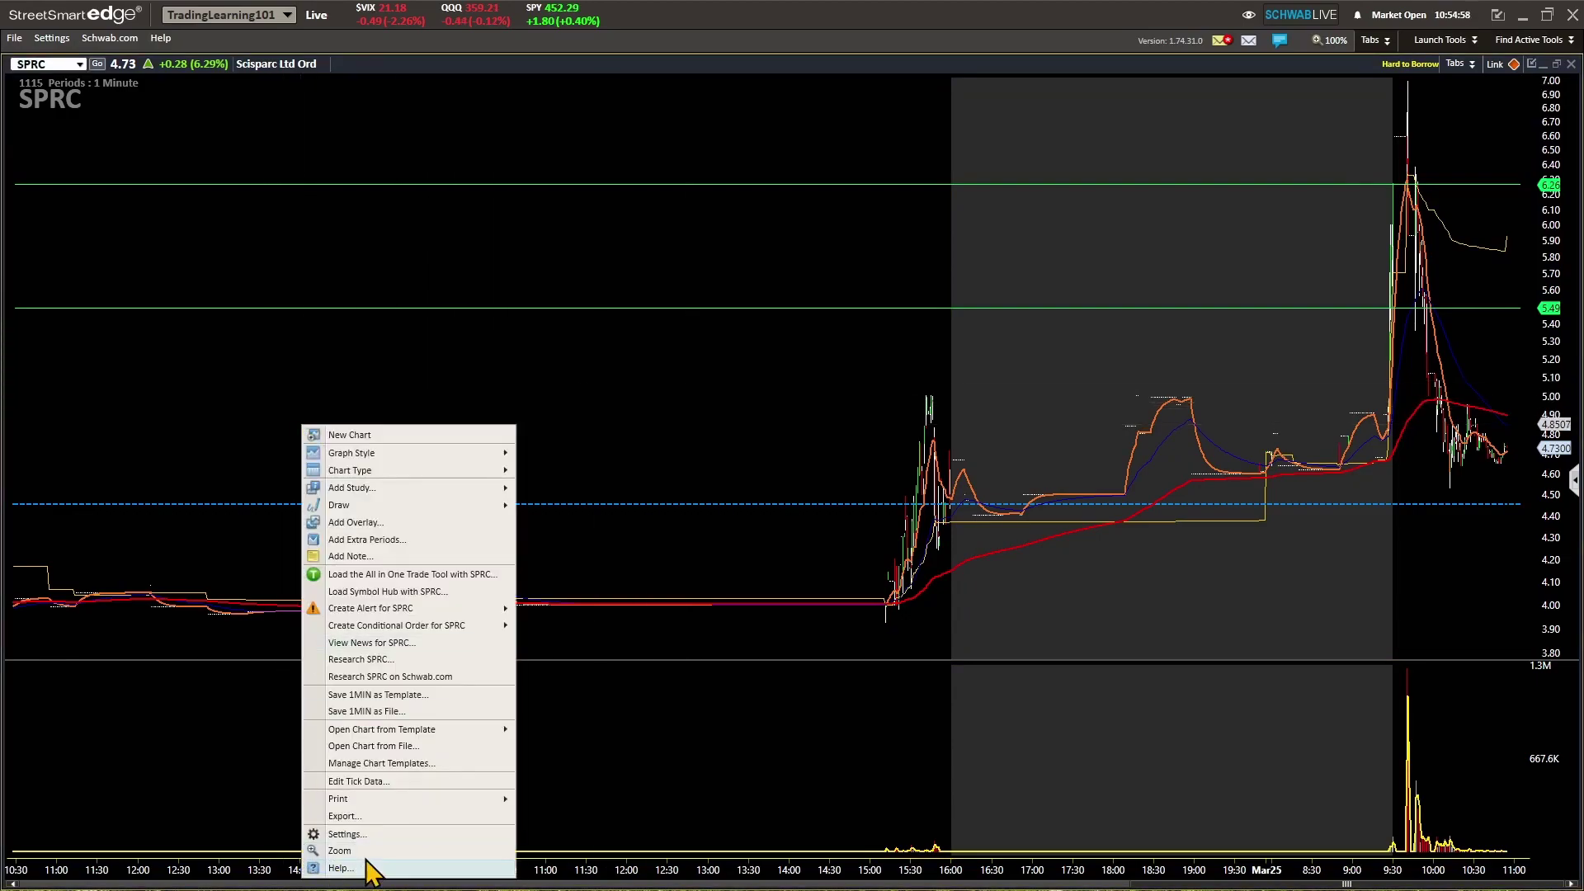
{"action": "left_click", "coordinate": [340, 851]}
{"action": "left_click_drag", "start_coordinate": [880, 611], "coordinate": [958, 569]}
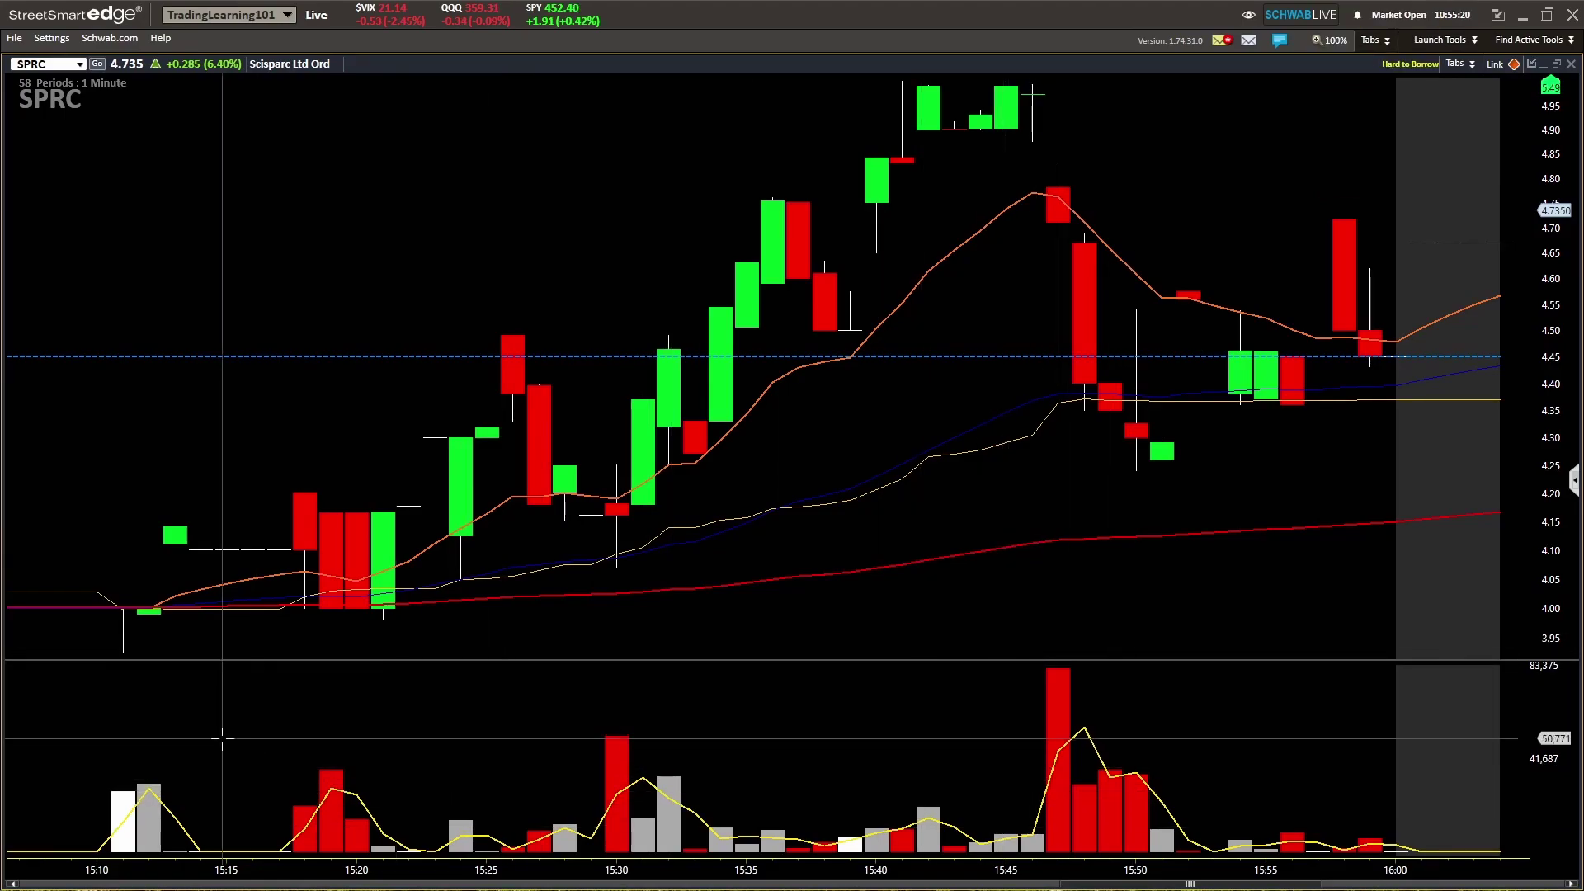
{"action": "scroll", "coordinate": [325, 631], "scroll_direction": "down", "scroll_amount": 1}
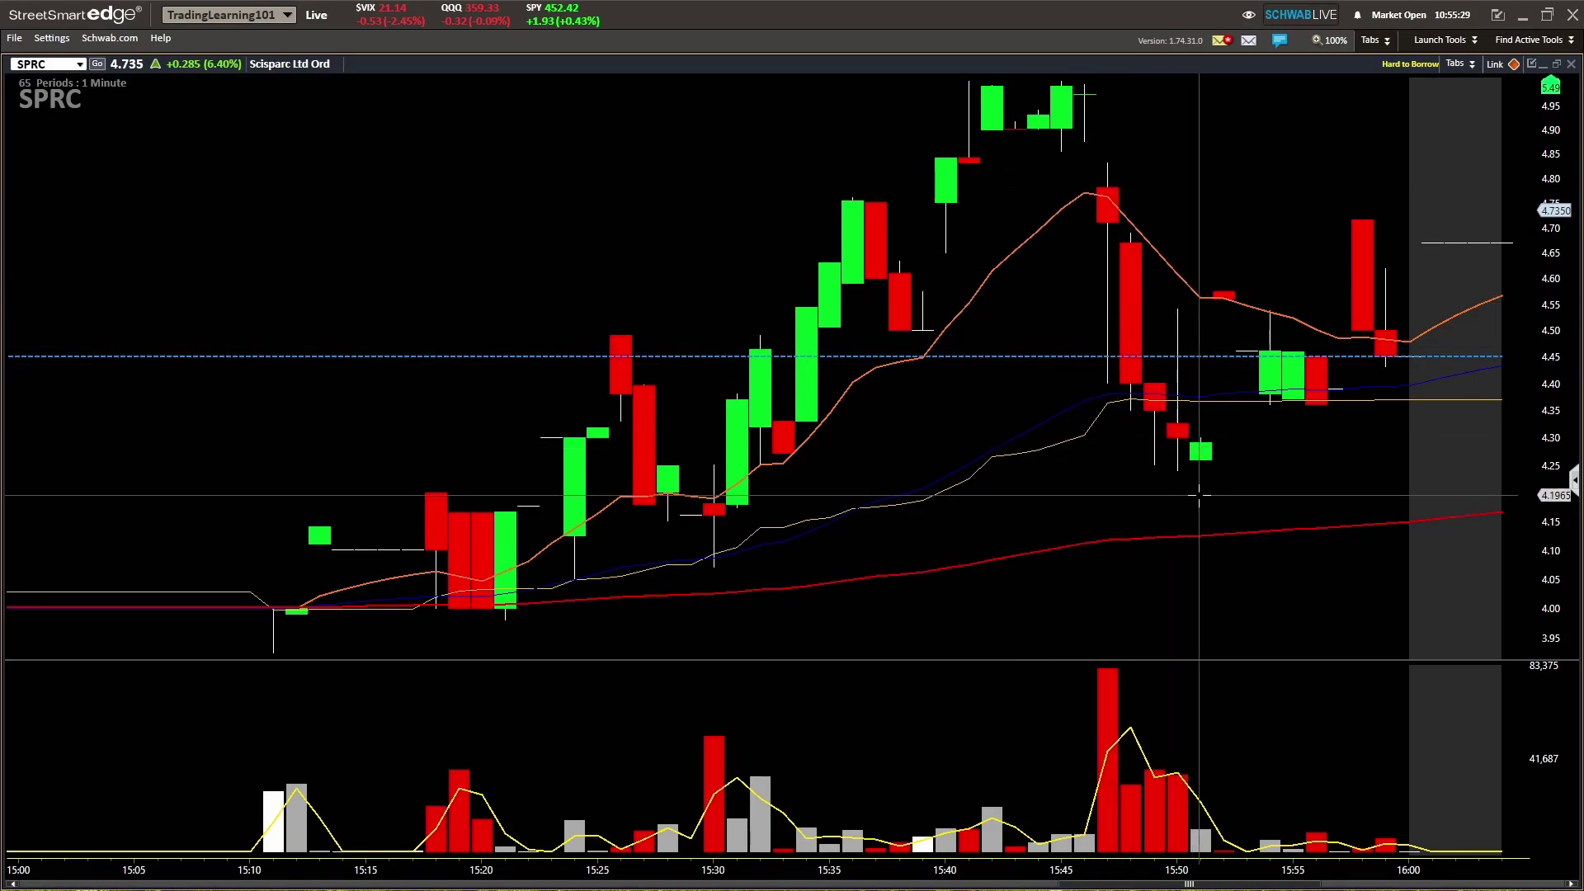
{"action": "scroll", "coordinate": [524, 538], "scroll_direction": "down", "scroll_amount": 2}
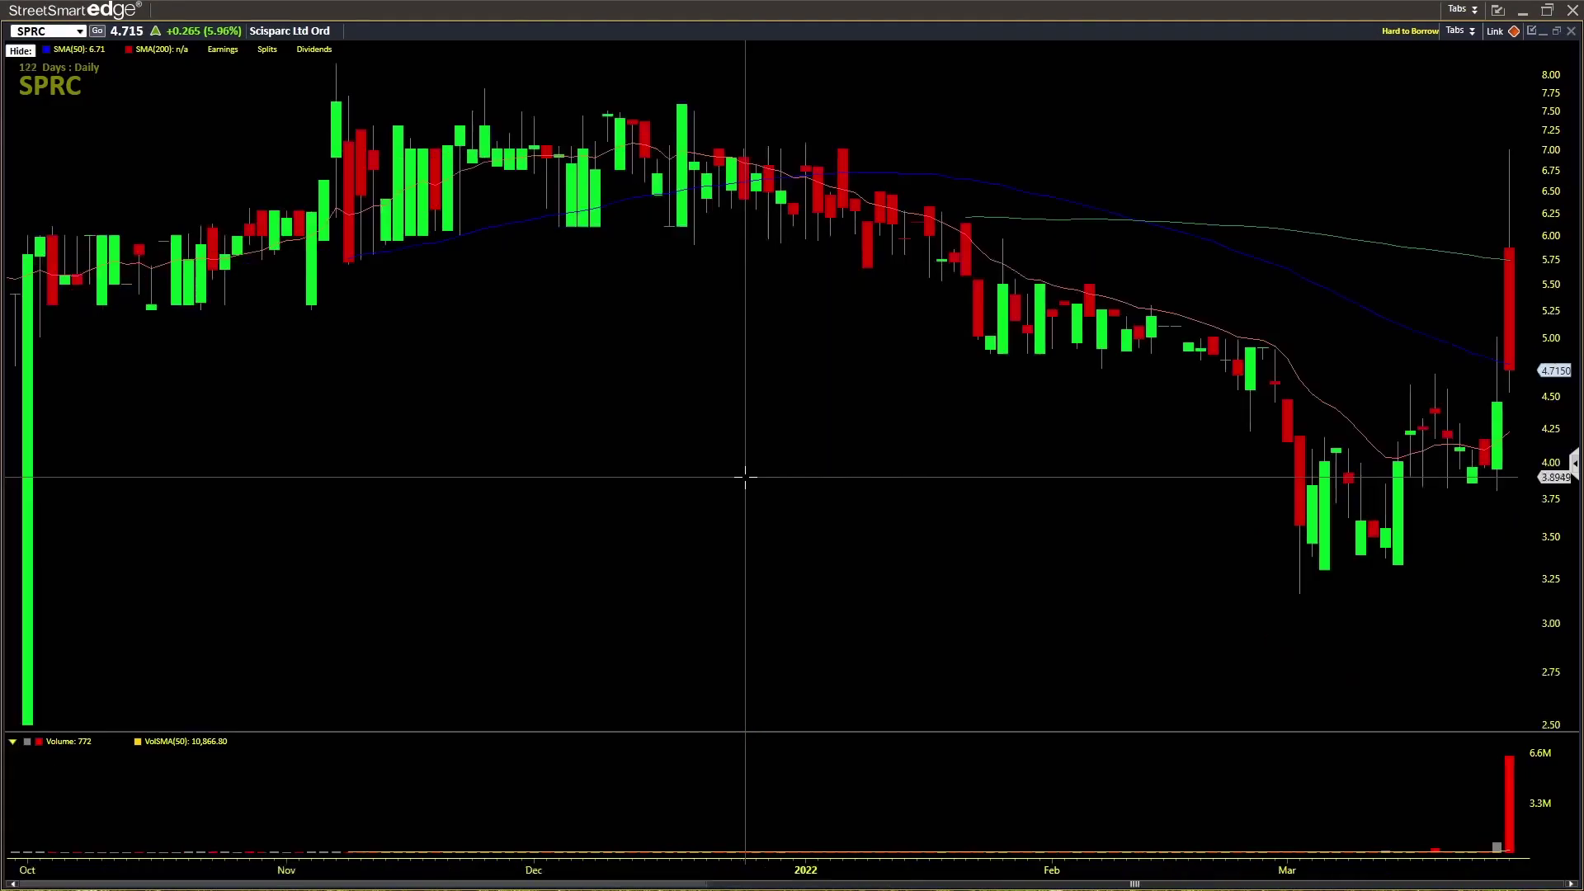
{"action": "scroll", "coordinate": [745, 477], "scroll_direction": "up", "scroll_amount": 1}
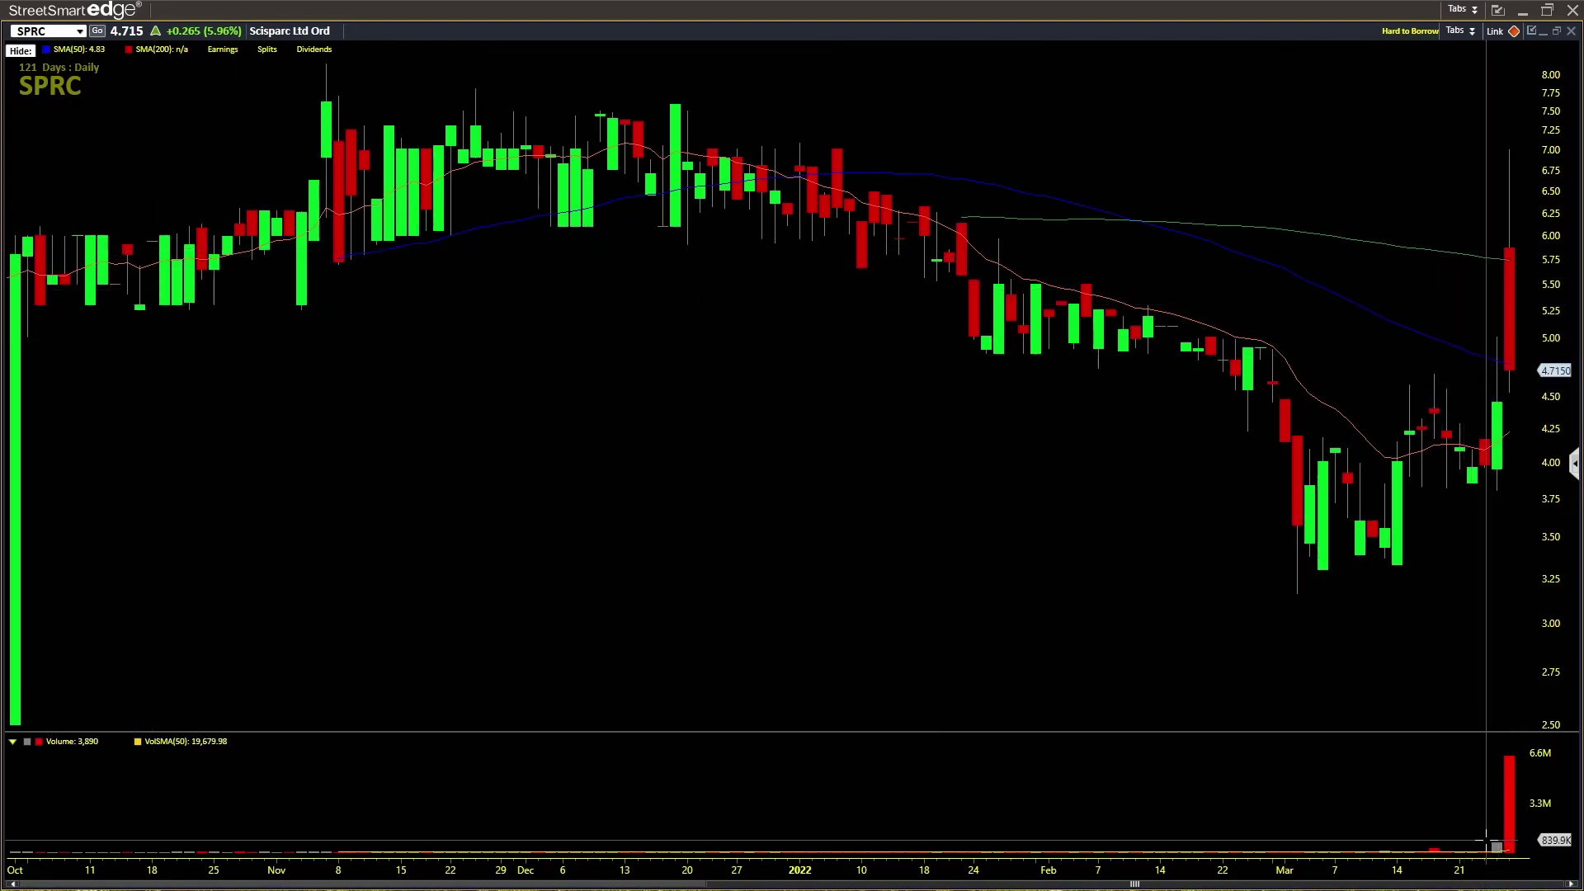
Back on the 1-minute SPRC chart, draw a yellow box around the 15:10–16:00 run-up
{"action": "key", "text": "alt+Tab"}
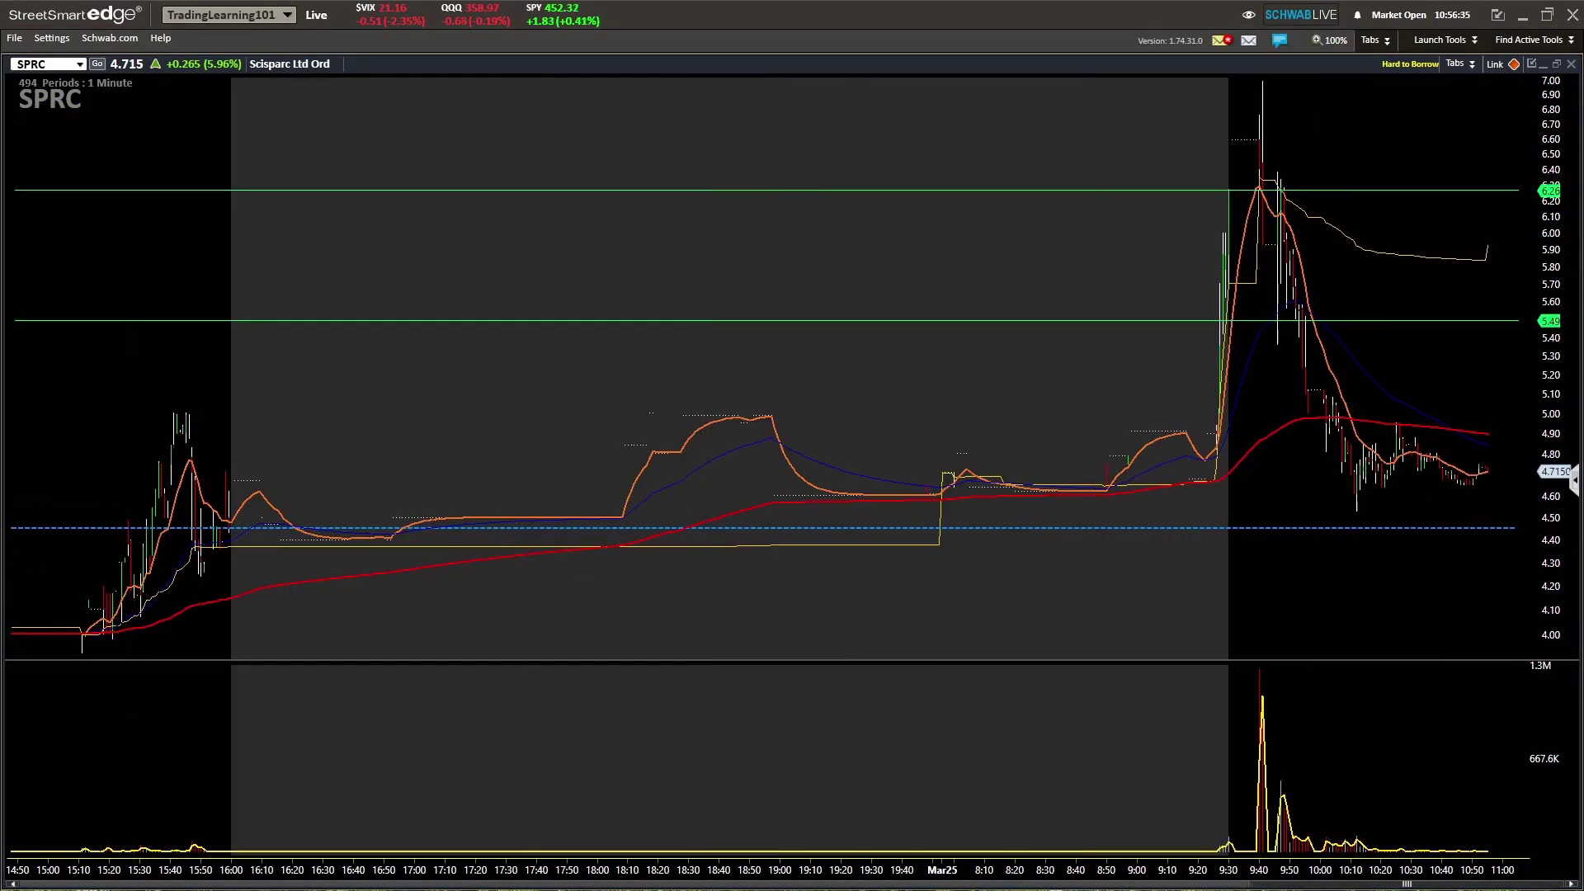
{"action": "mouse_move", "coordinate": [72, 390]}
{"action": "left_mouse_down"}
{"action": "mouse_move", "coordinate": [216, 649]}
{"action": "mouse_move", "coordinate": [238, 654]}
{"action": "left_mouse_up"}
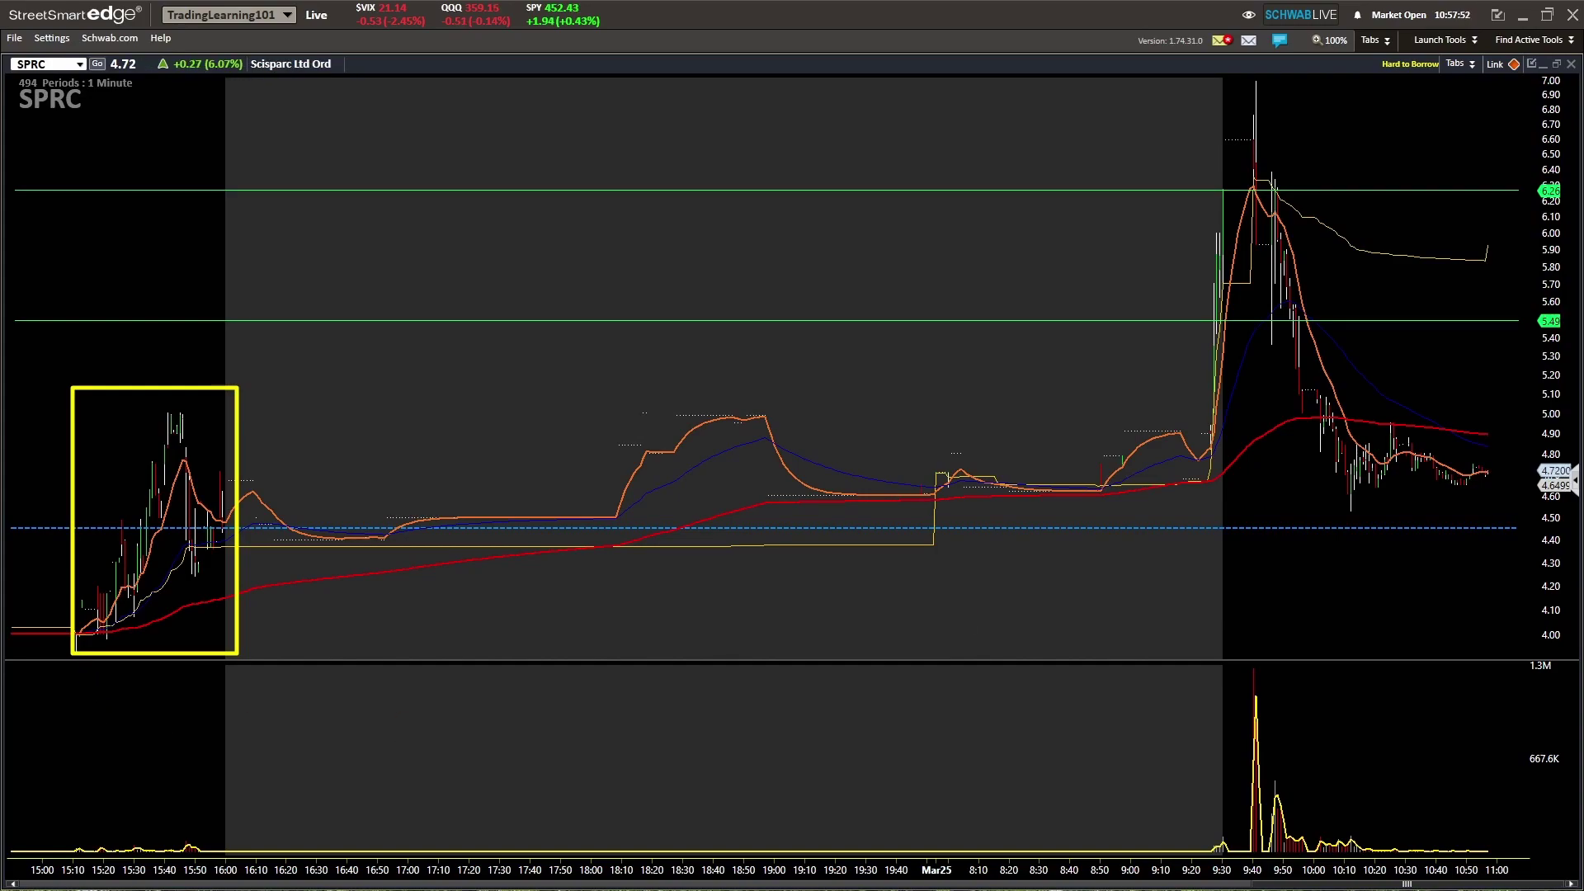
Scroll-zoom the SPRC chart in and back out to 621 periods, then select the ticker box
{"action": "scroll", "coordinate": [729, 332], "scroll_direction": "up", "scroll_amount": 3}
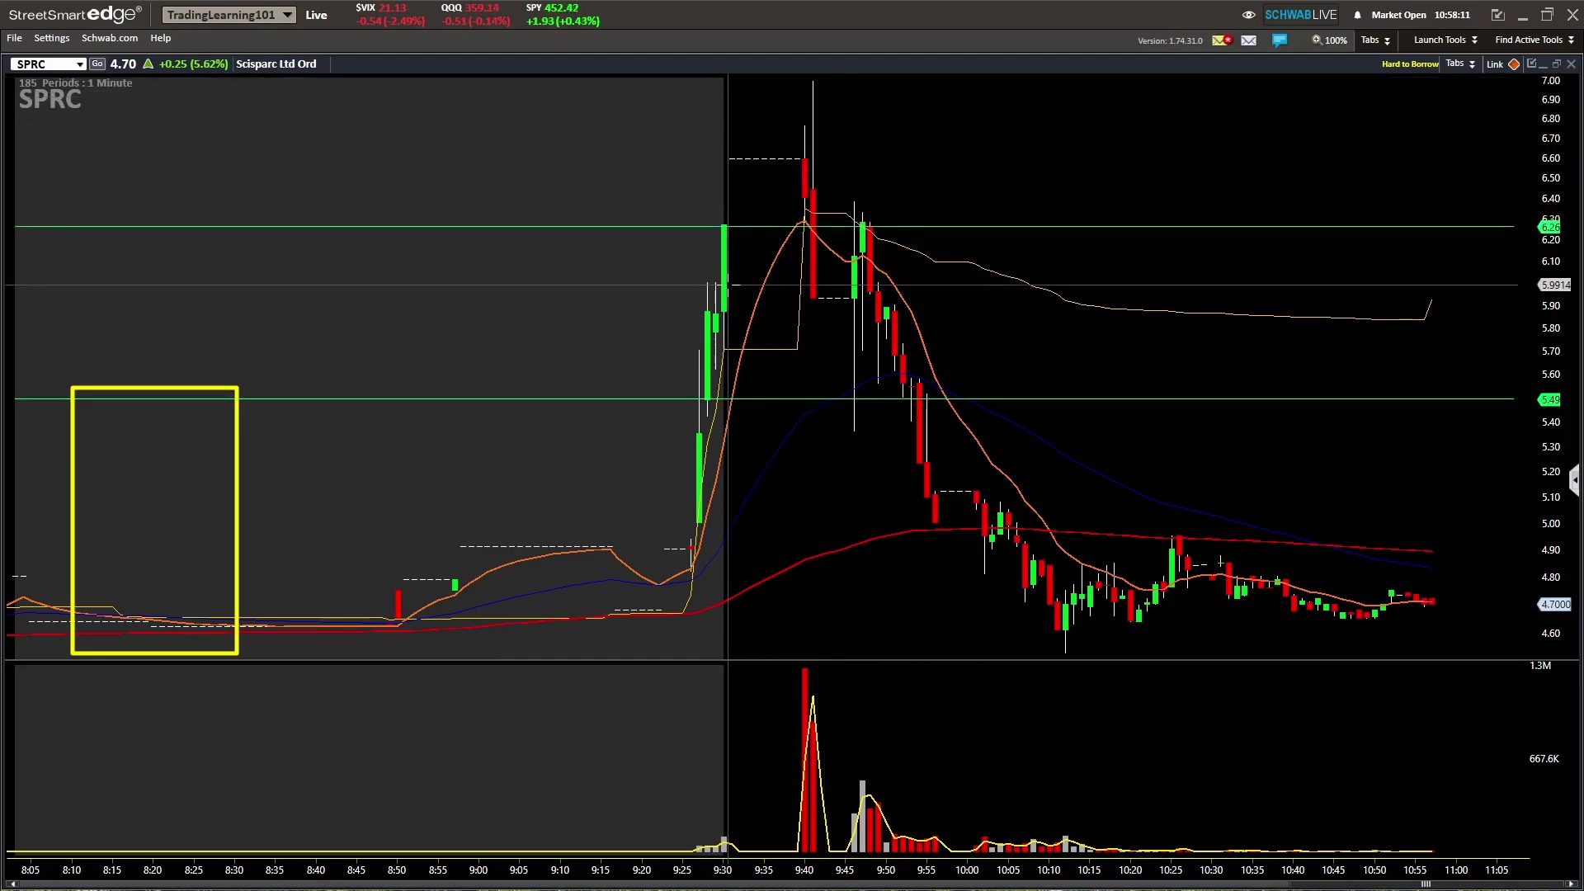
{"action": "scroll", "coordinate": [401, 633], "scroll_direction": "down", "scroll_amount": 3}
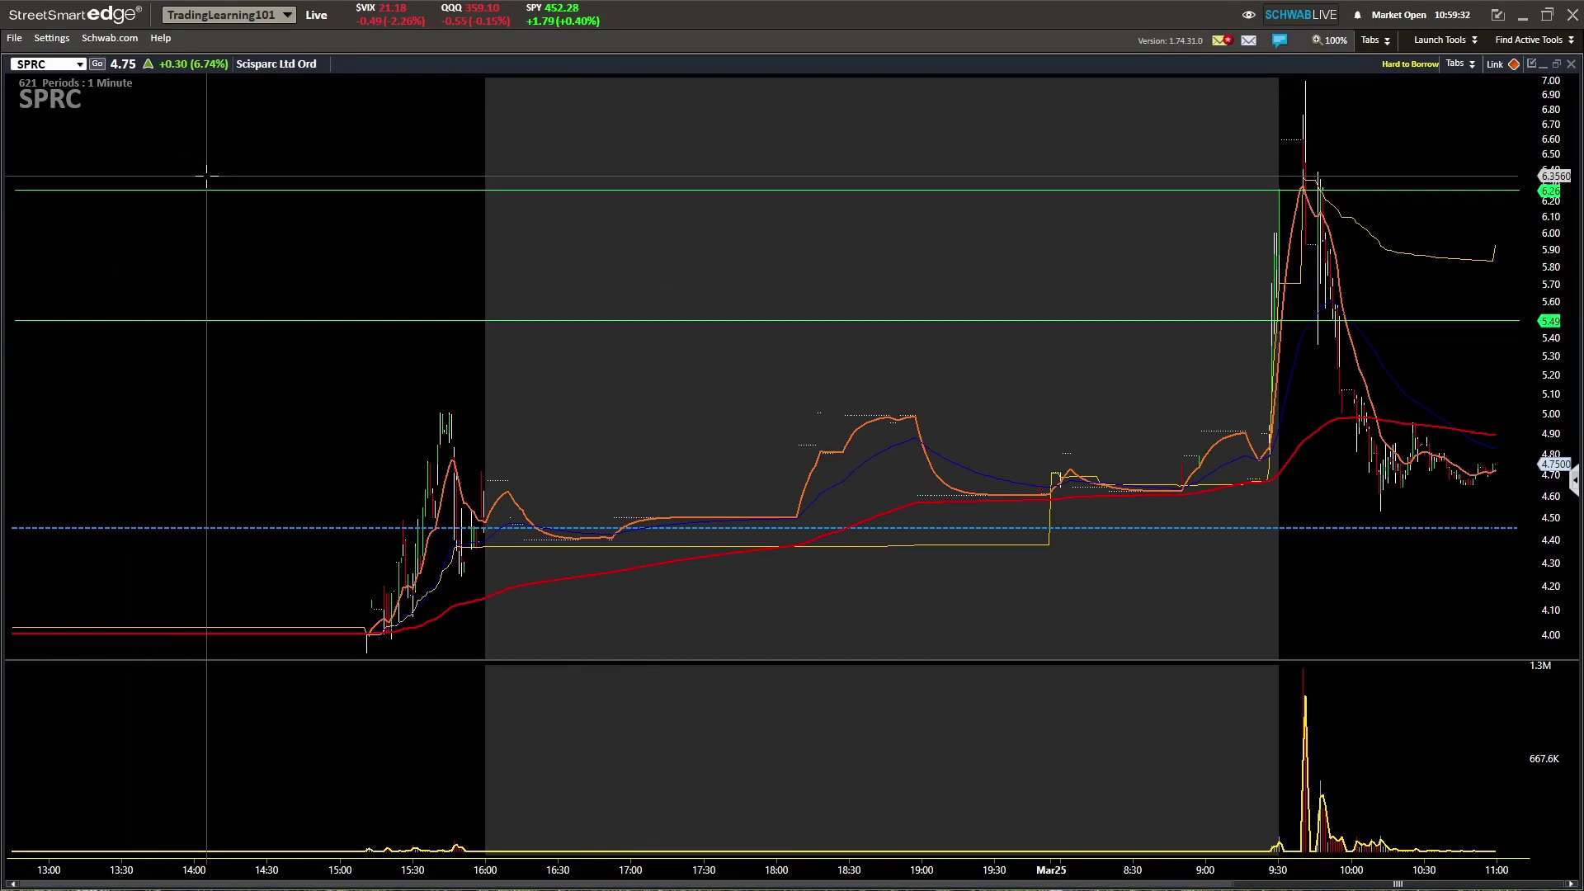
{"action": "left_click", "coordinate": [63, 64]}
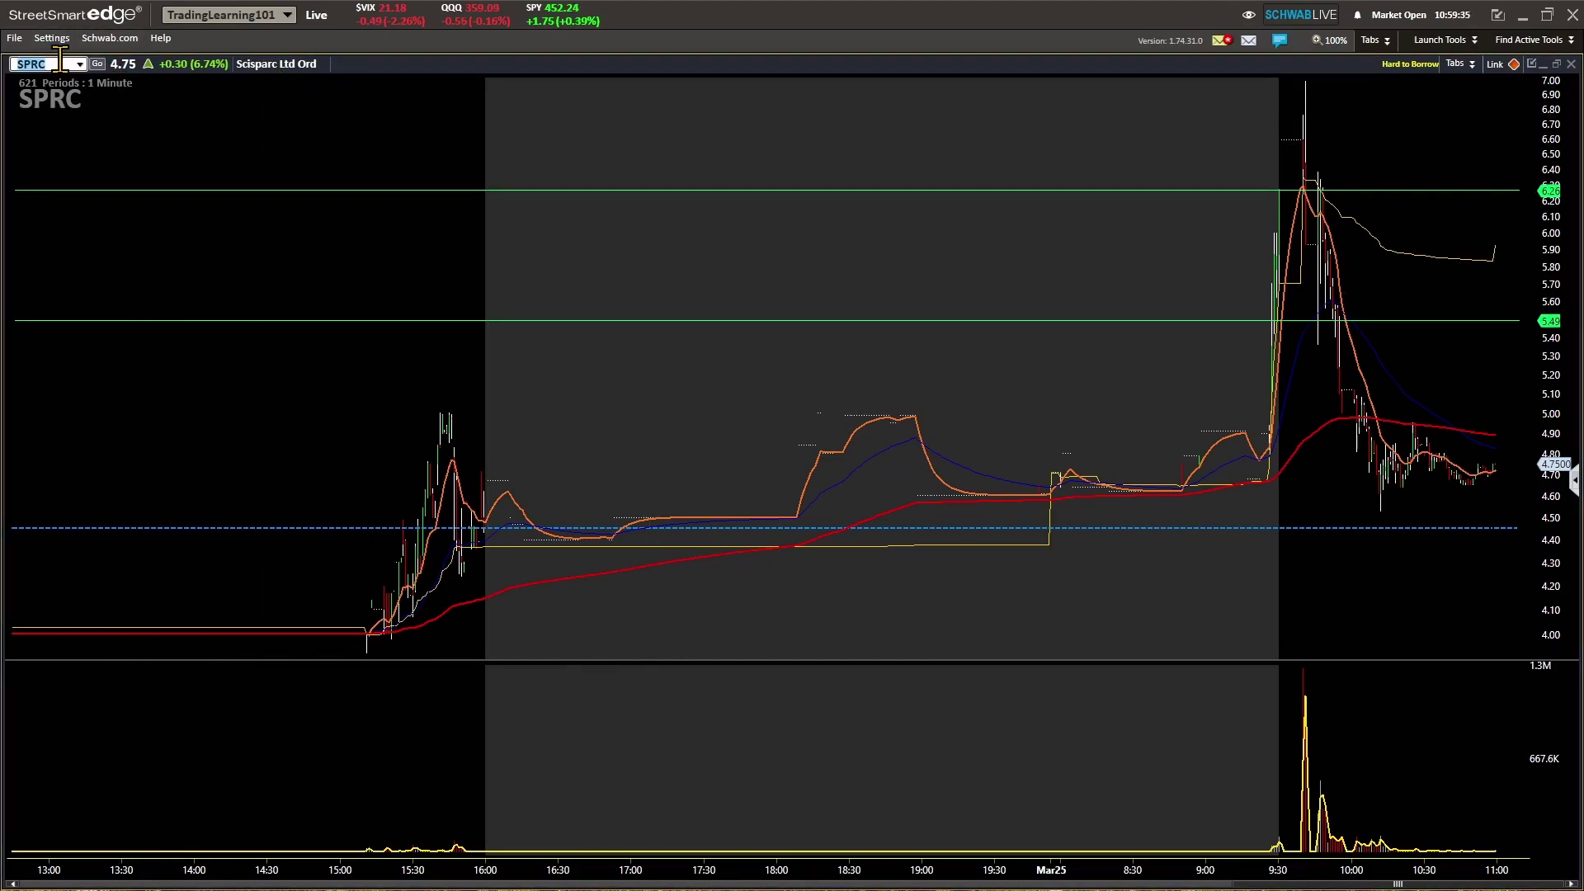
Load ALLG and show the multi-panel workspace with news, summary, daily chart, screener and watchlist
{"action": "type", "text": "ALL"}
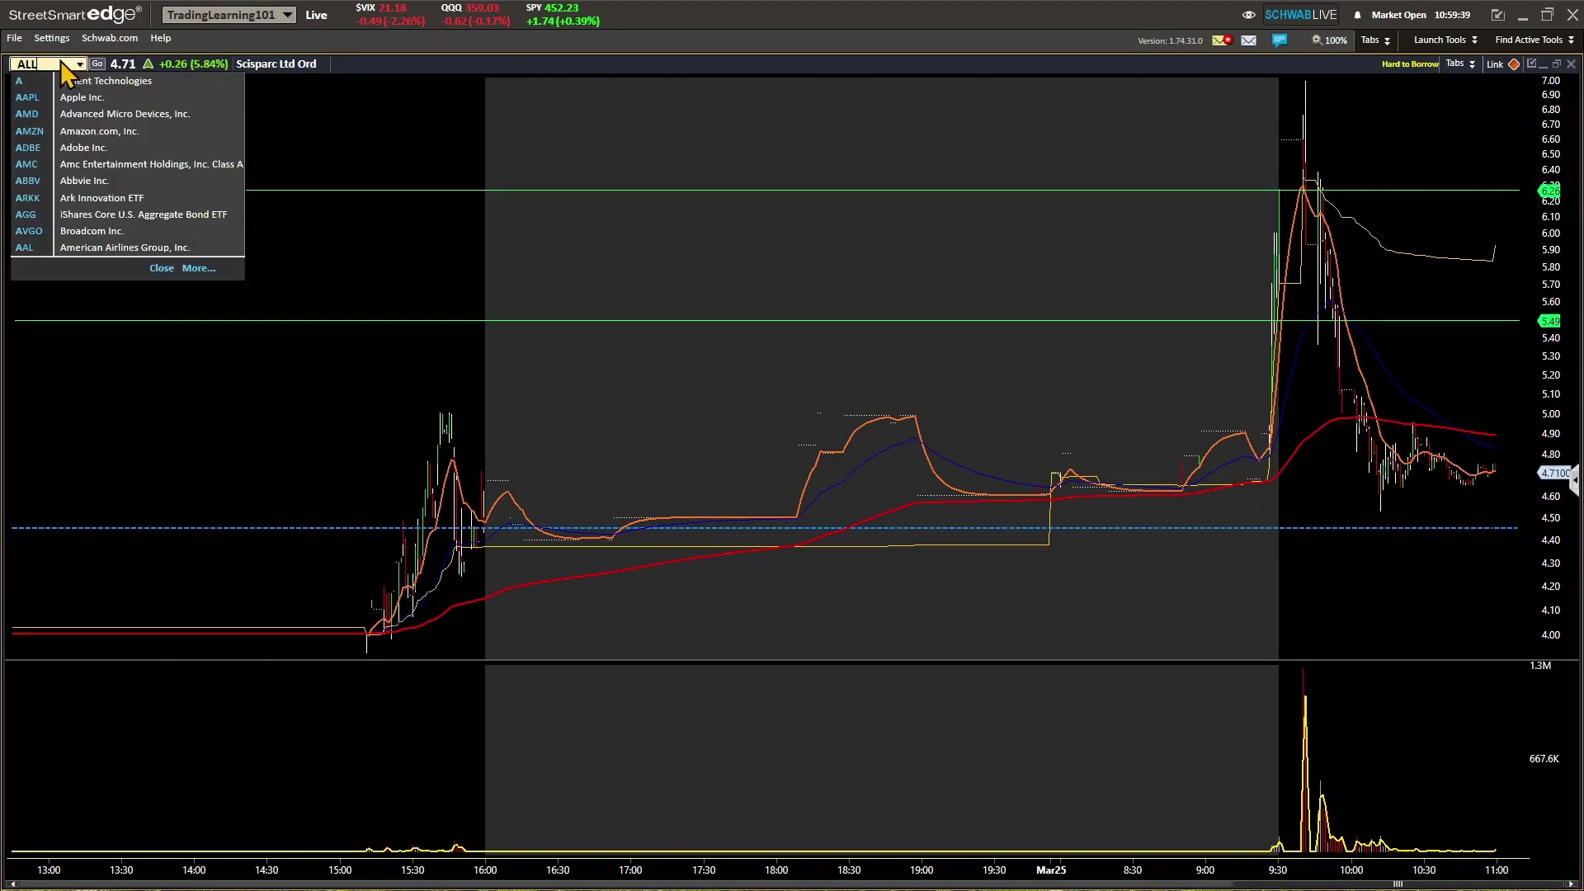
{"action": "type", "text": "G"}
{"action": "key", "text": "Return"}
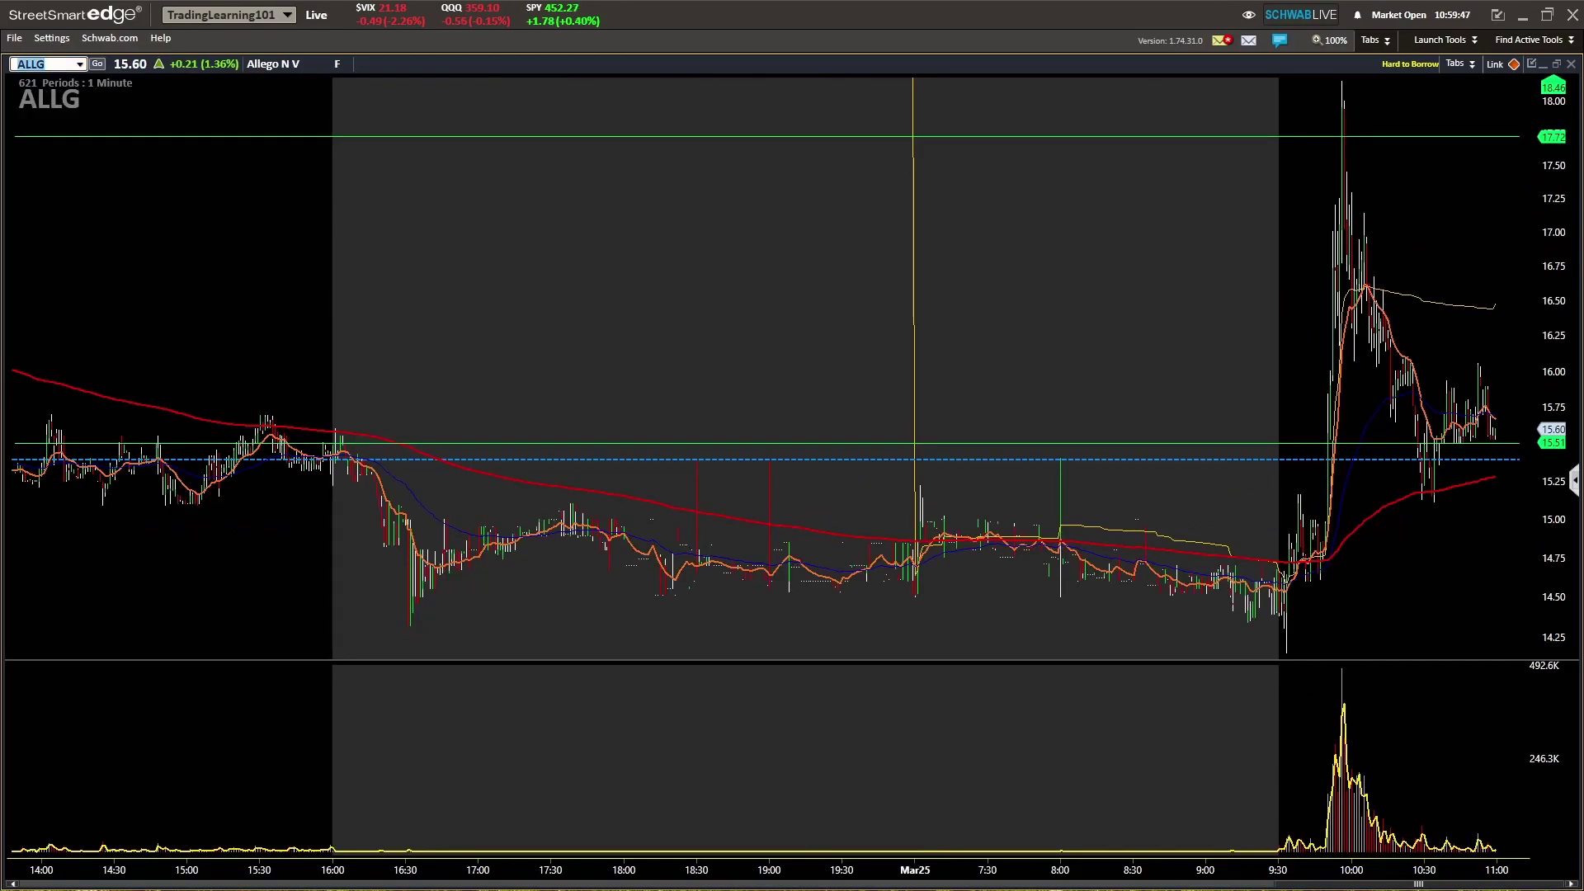
{"action": "key", "text": "alt+Tab"}
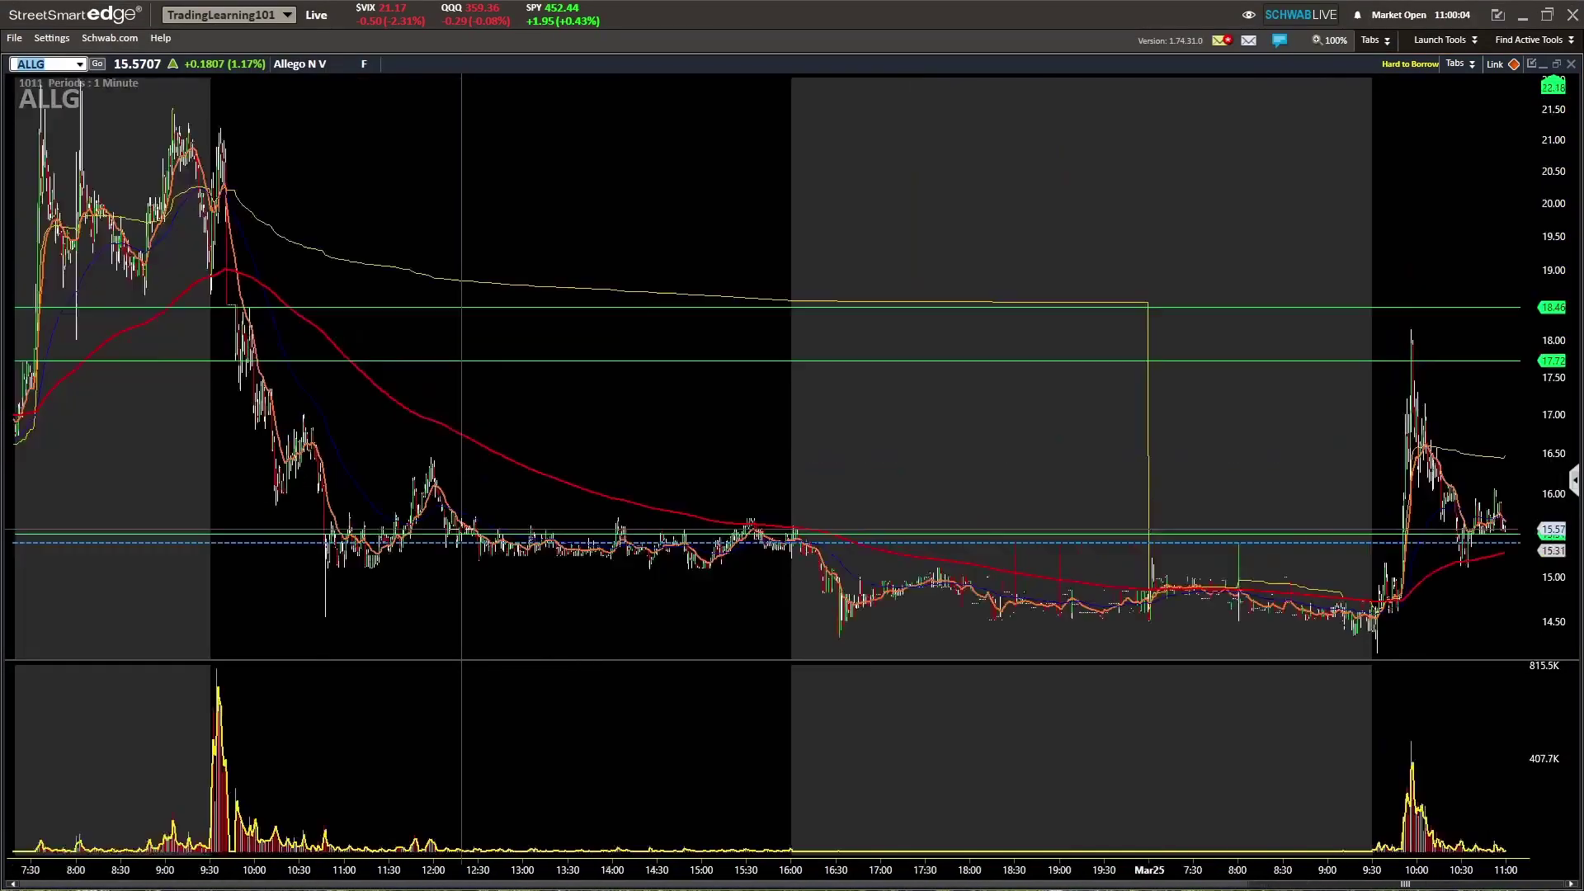
Zoom the ALLG 1-minute chart into the Mar 23 session and box the 9:30–10:15 opening dip in yellow
{"action": "scroll", "coordinate": [519, 648], "scroll_direction": "down", "scroll_amount": 6}
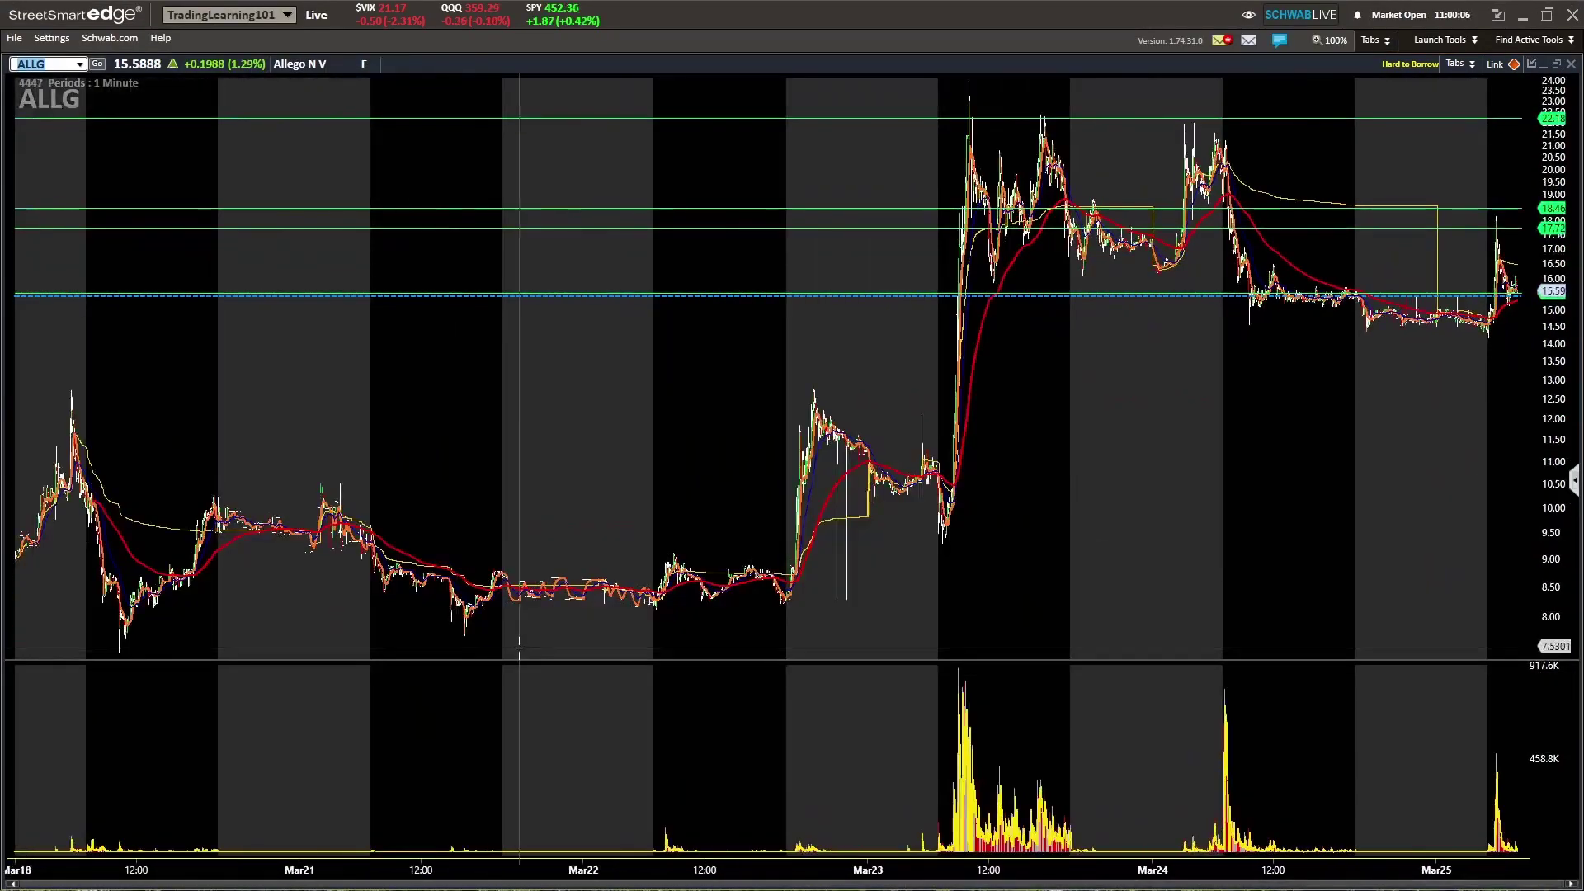
{"action": "right_click", "coordinate": [519, 648]}
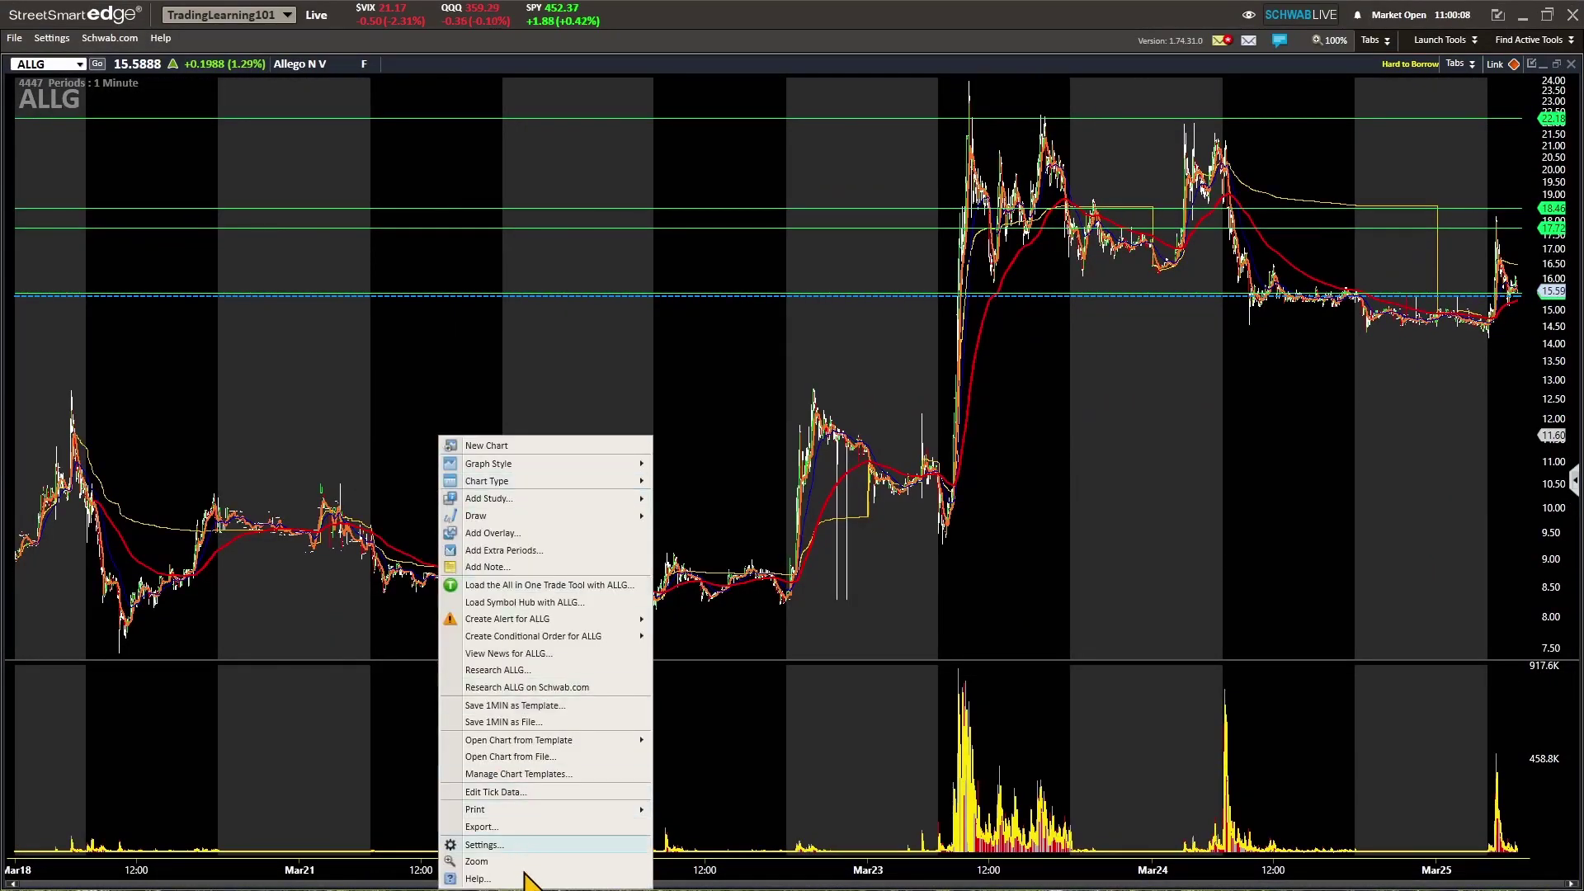
{"action": "left_click", "coordinate": [495, 842]}
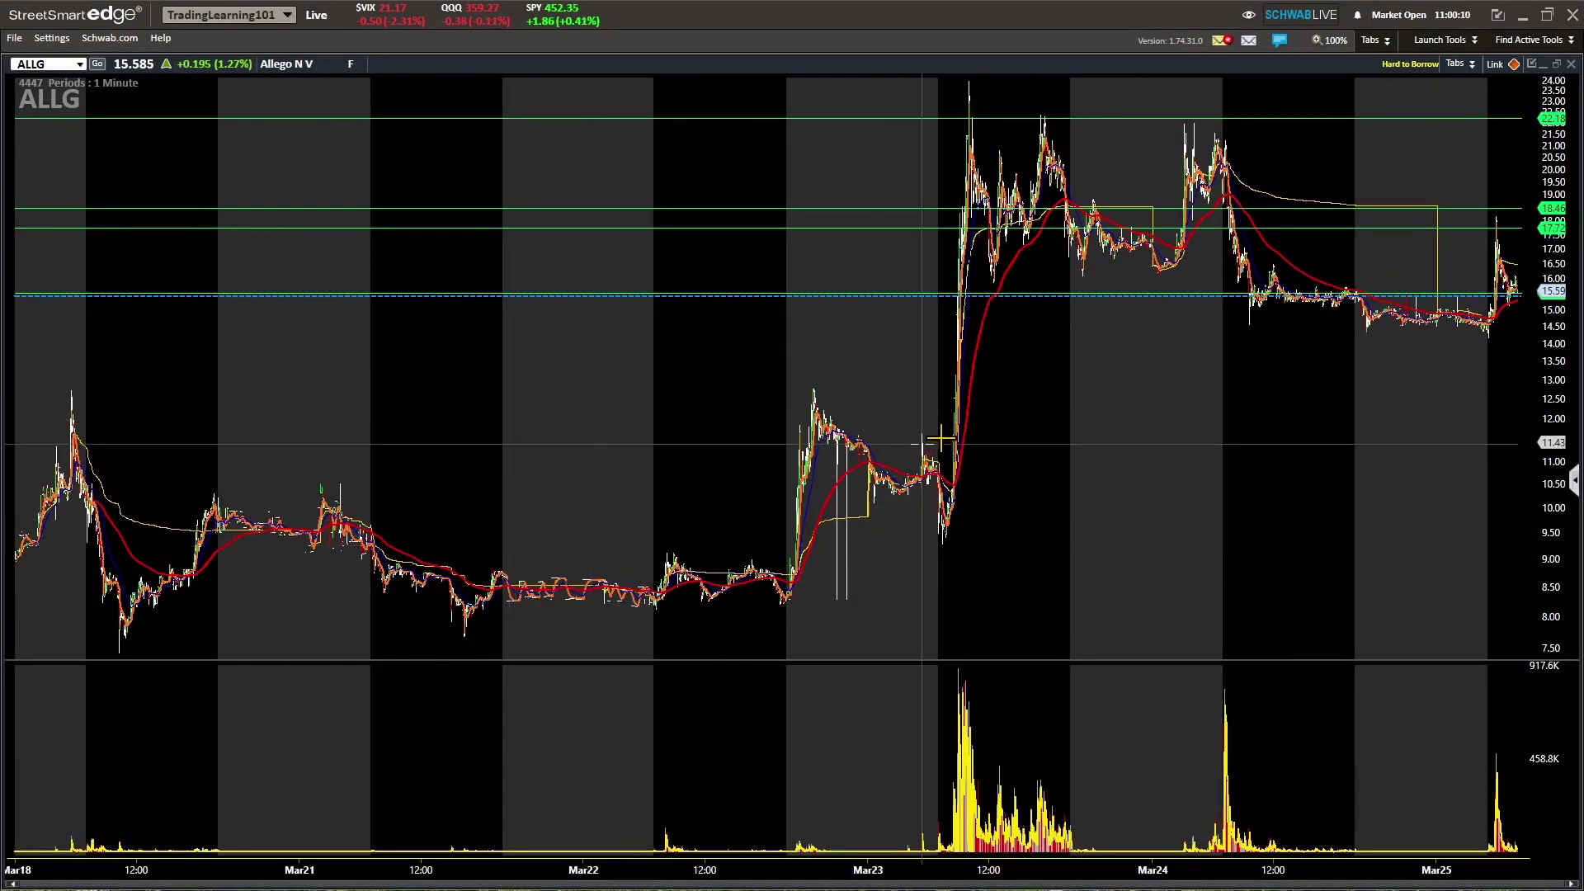
{"action": "left_click_drag", "start_coordinate": [910, 446], "coordinate": [1073, 450]}
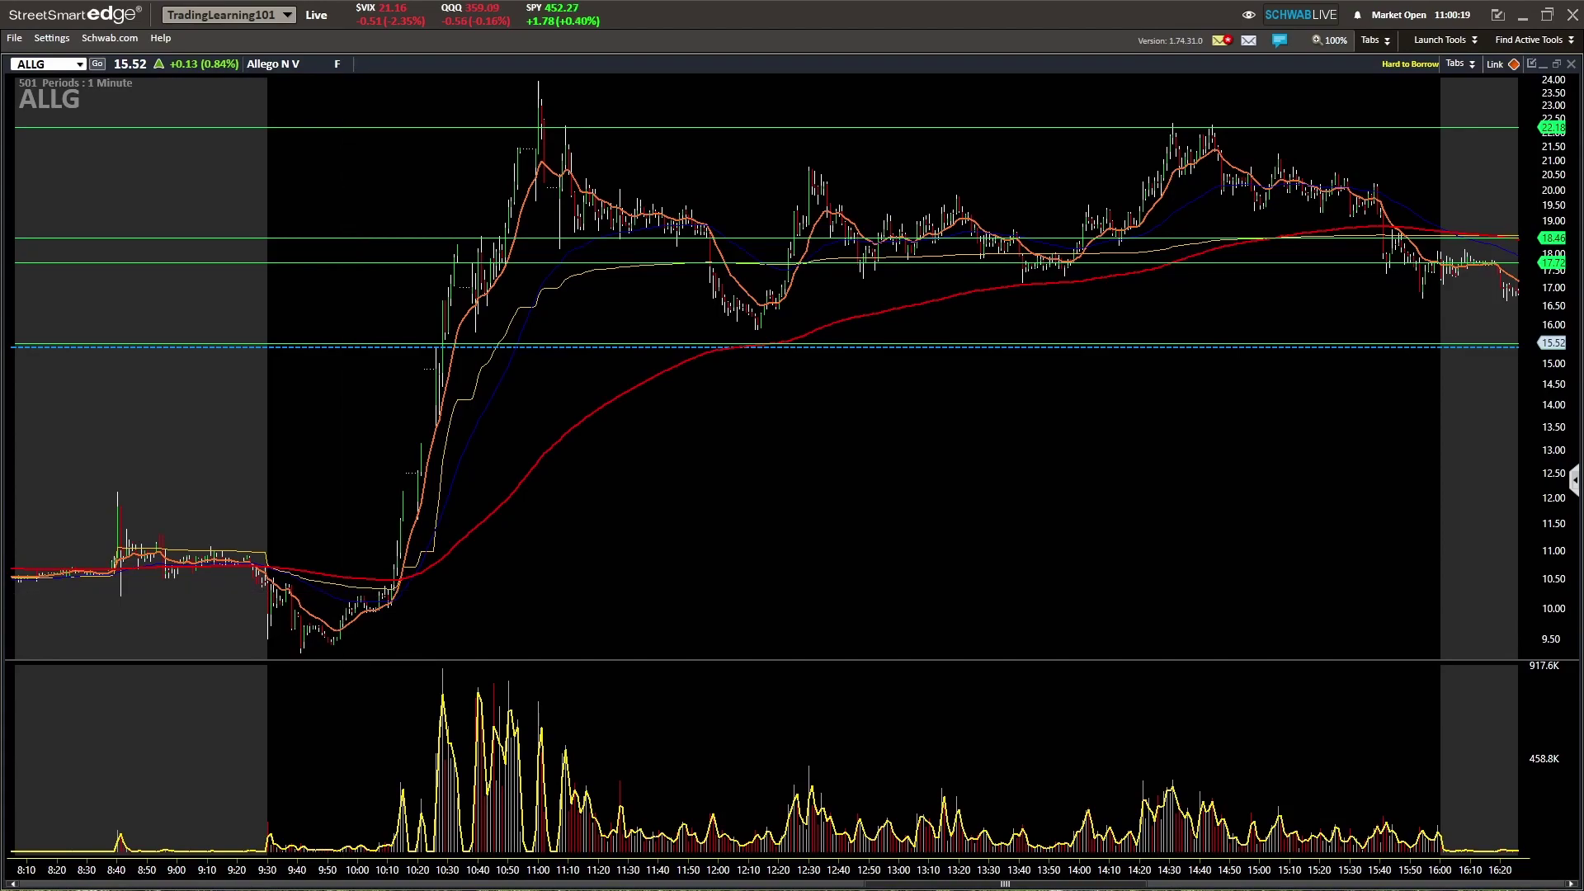
{"action": "left_click_drag", "start_coordinate": [248, 562], "coordinate": [407, 664]}
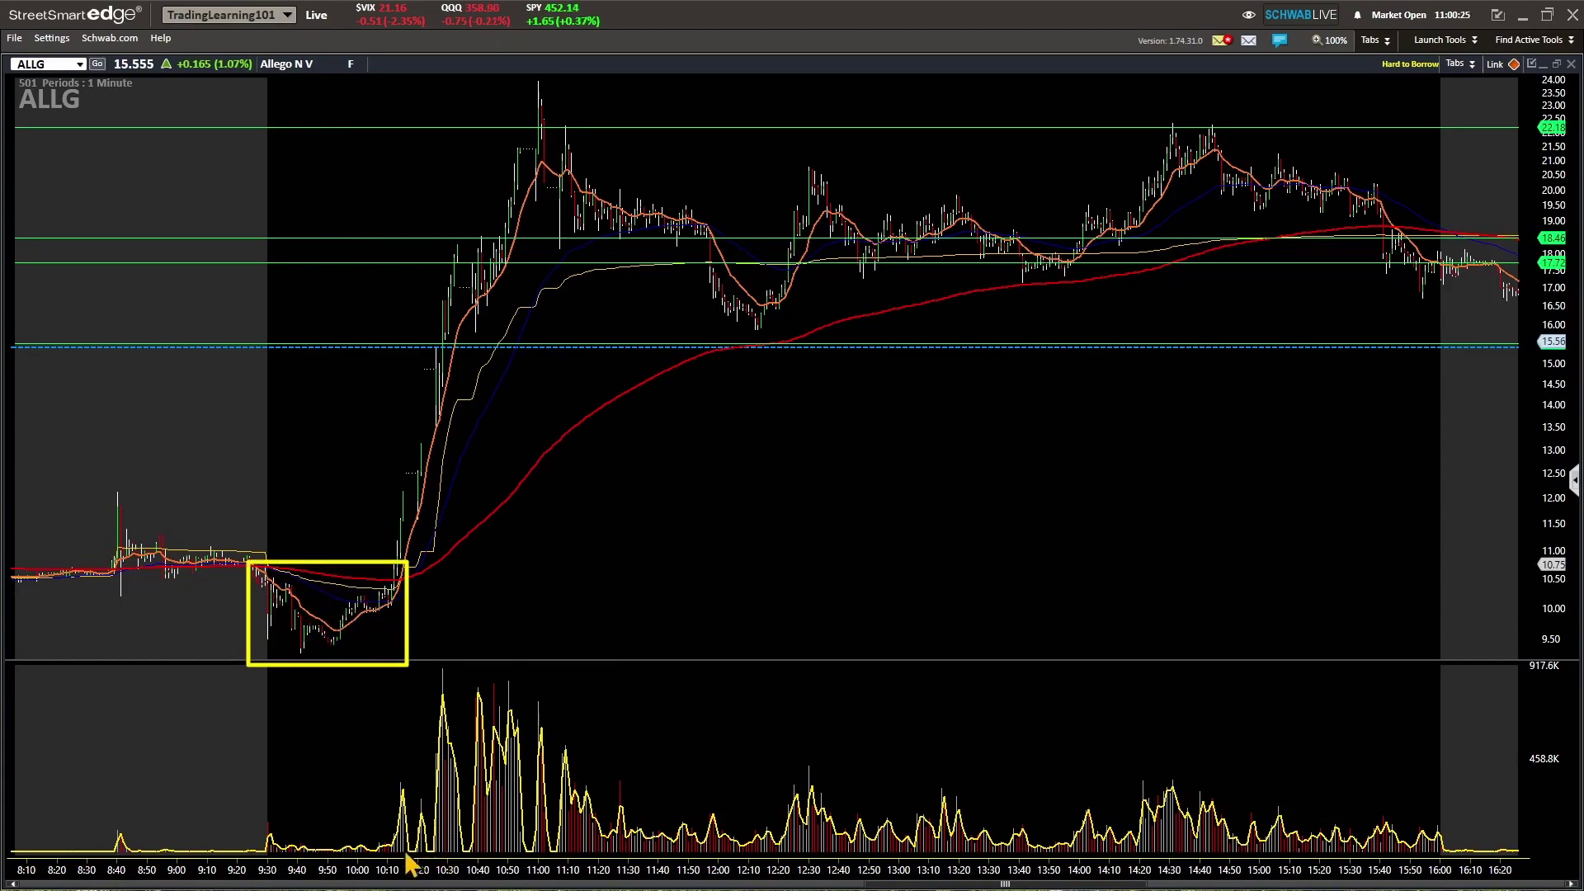
{"action": "left_click_drag", "start_coordinate": [382, 850], "coordinate": [396, 612]}
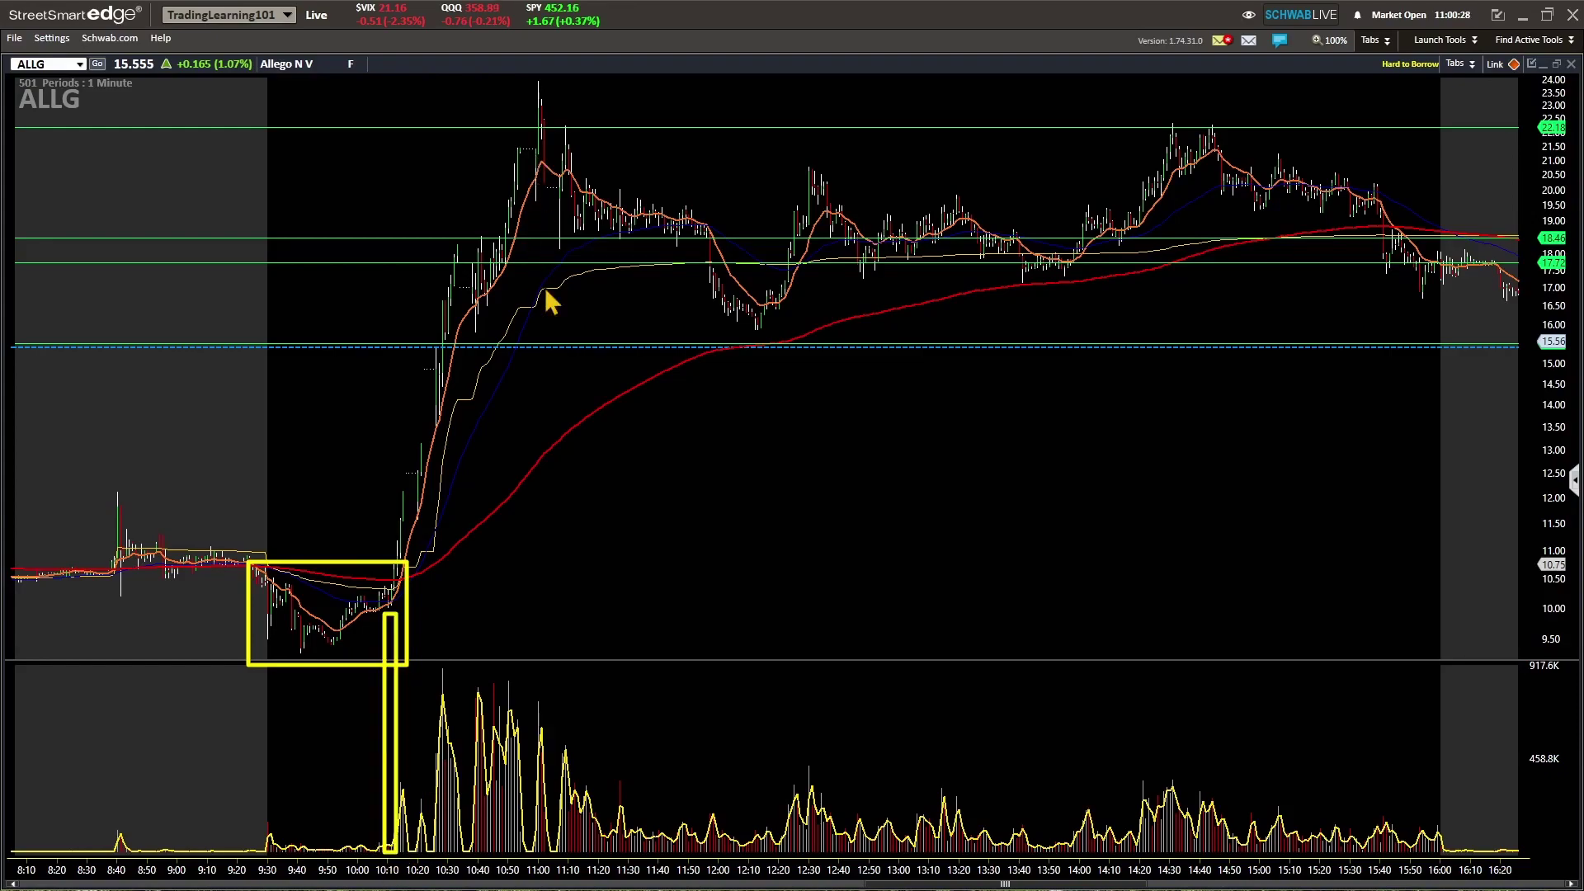
{"action": "left_click_drag", "start_coordinate": [541, 851], "coordinate": [557, 79]}
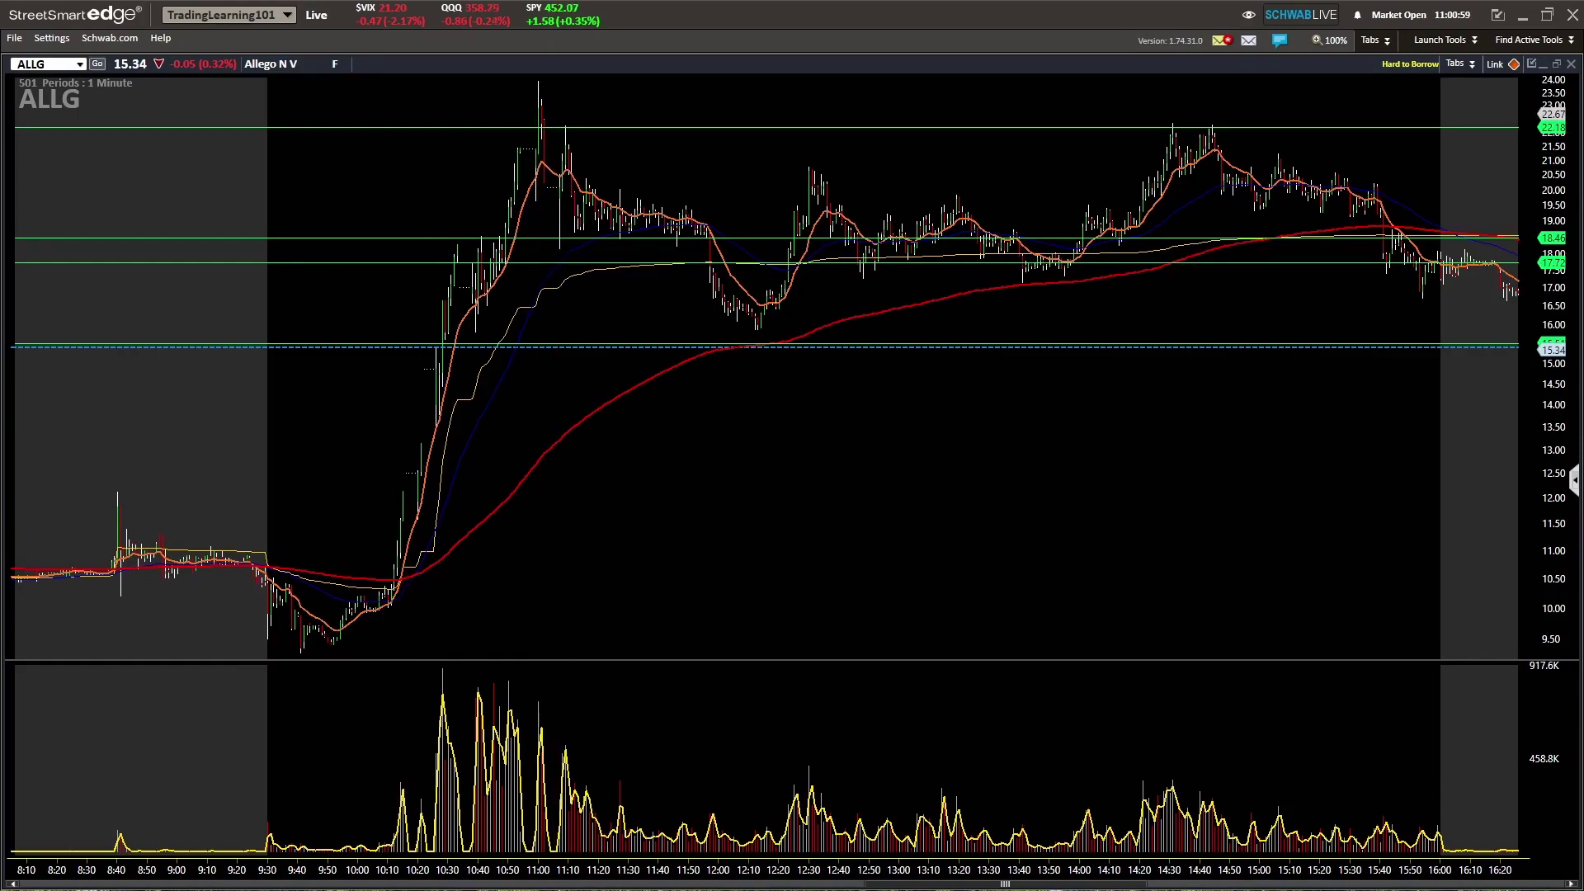
Replace the ALLG ticker with FRGE in the symbol box and load it
{"action": "left_click", "coordinate": [50, 60]}
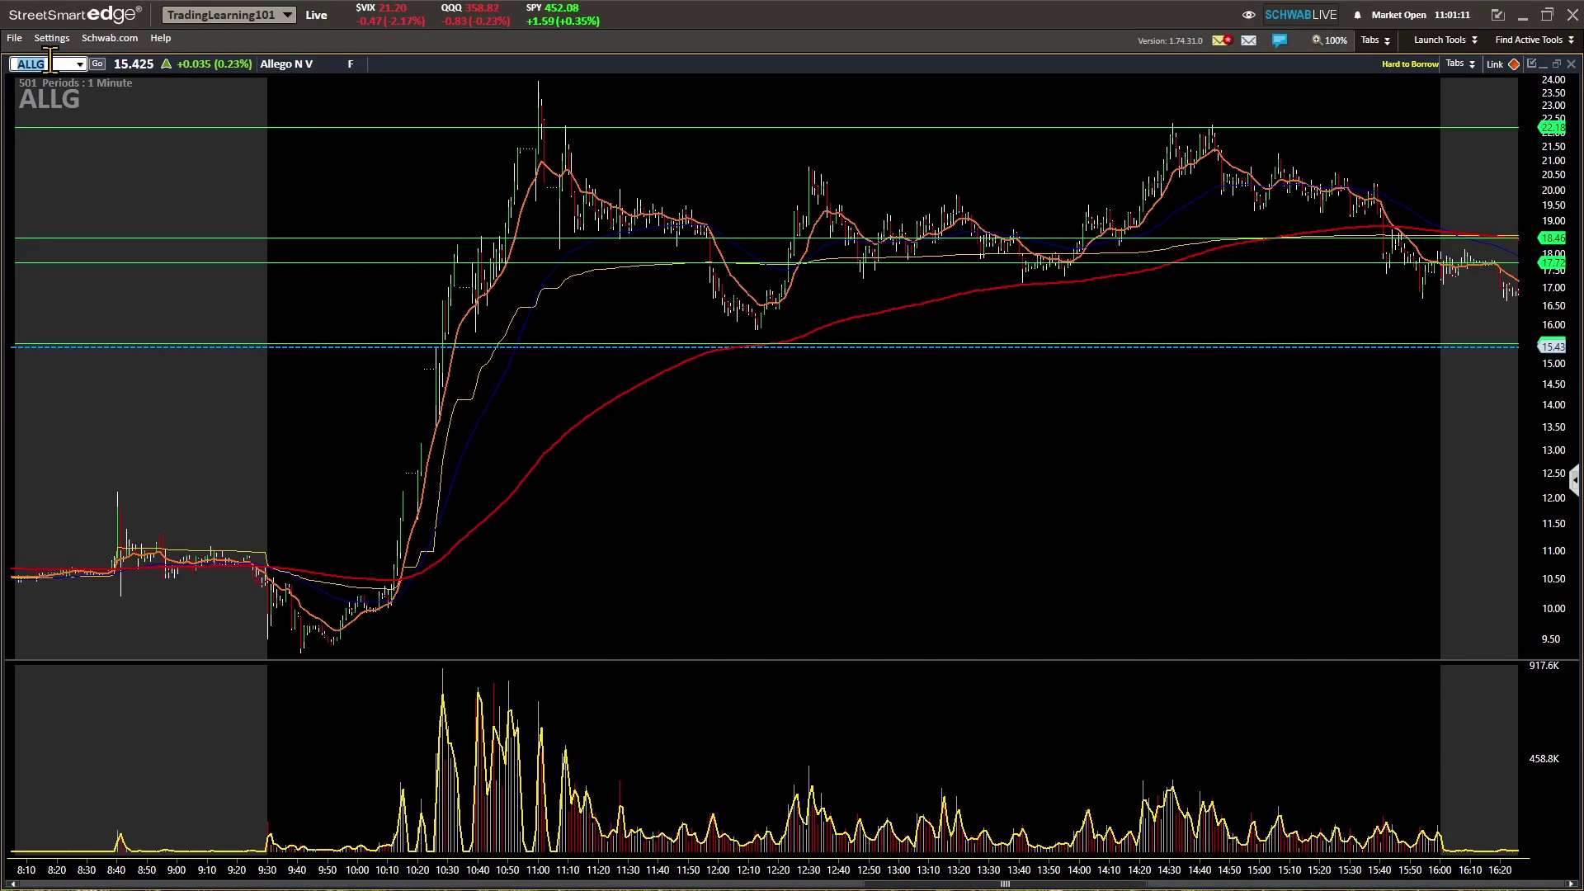
{"action": "type", "text": "FRGE"}
{"action": "key", "text": "Return"}
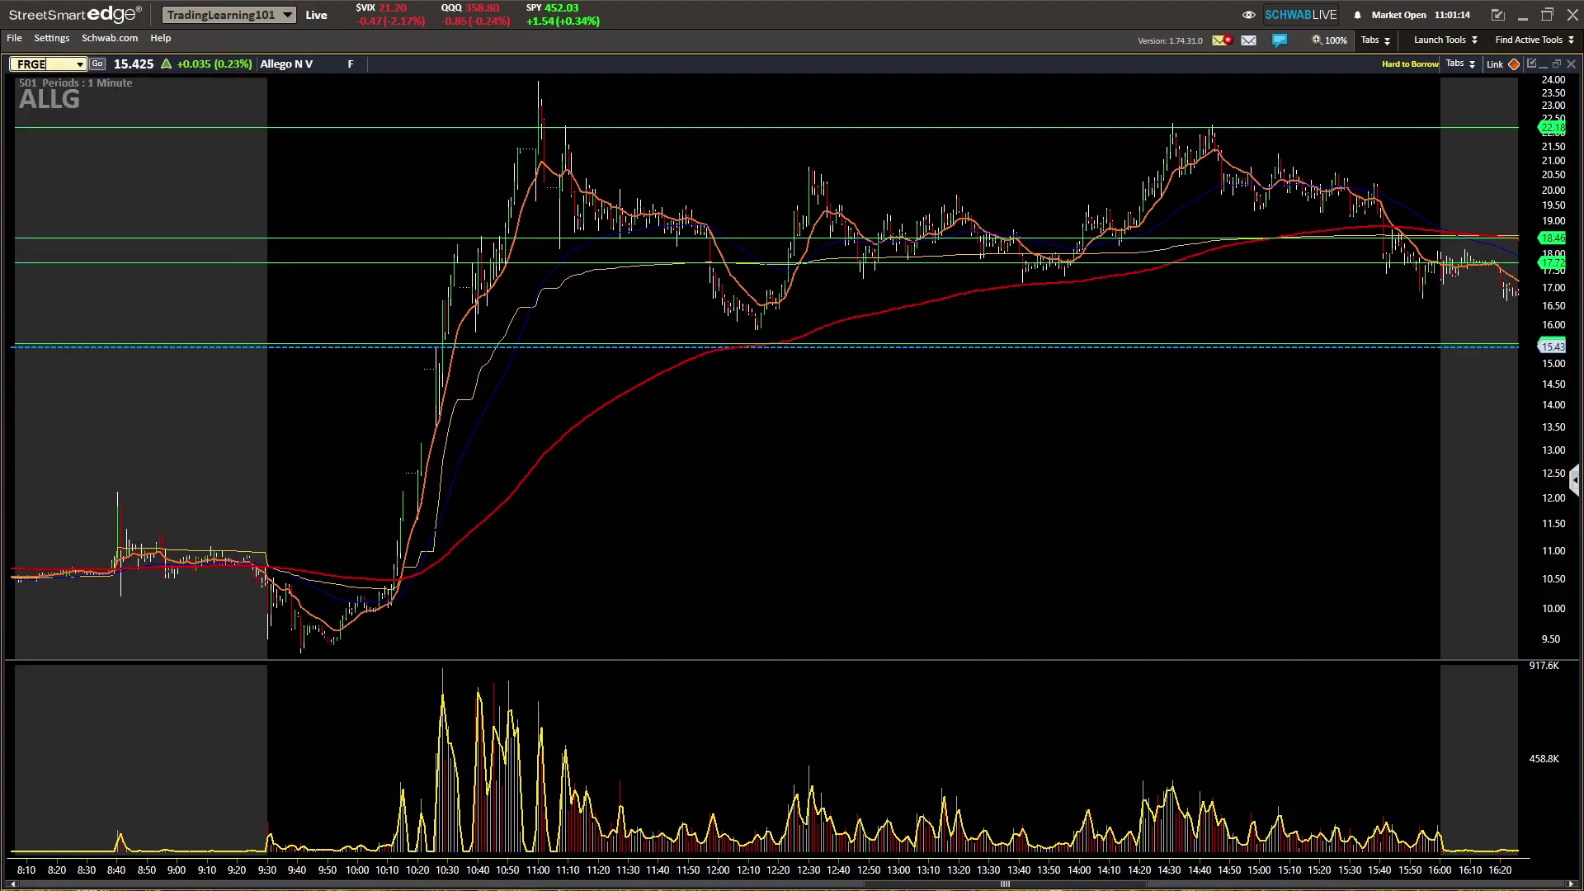